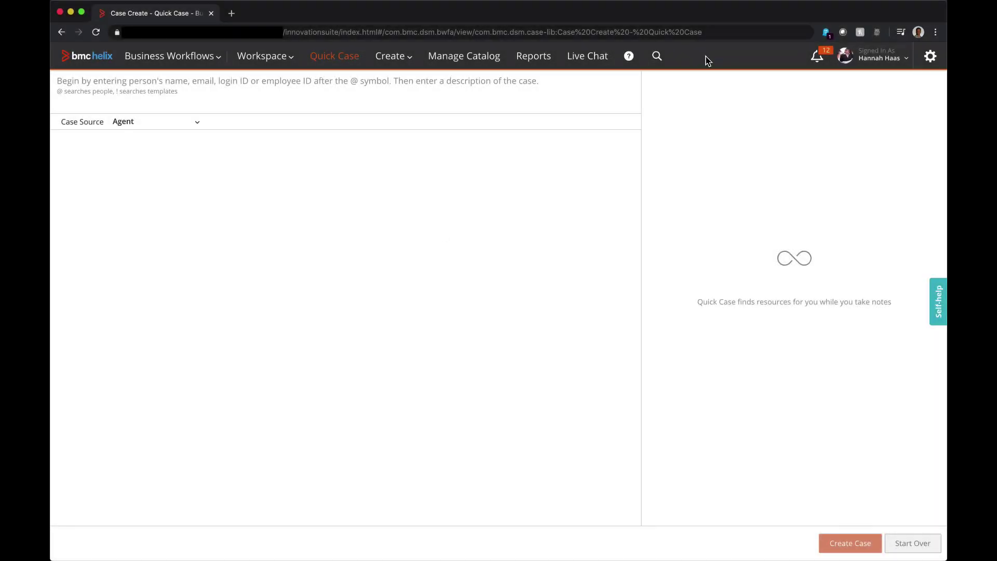
Step: Append the requester's phone number as ?param= to the Quick Case address to prefill the requester
click(715, 36)
click(714, 36)
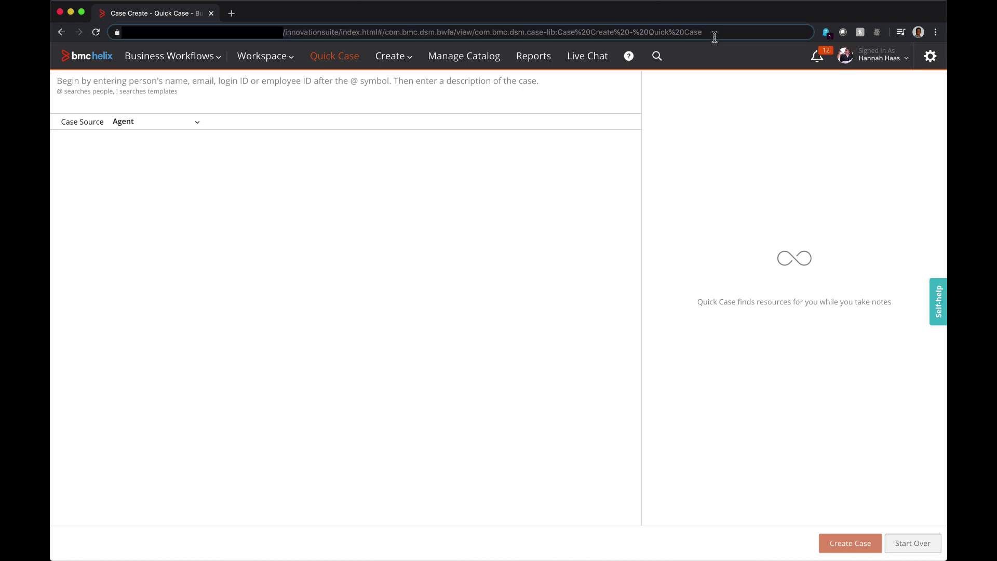
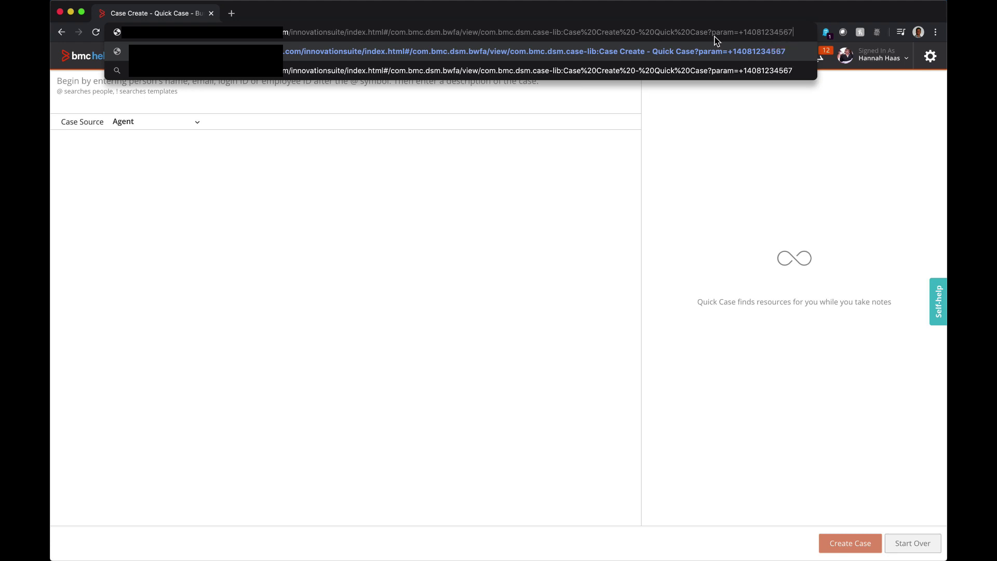
key(Return)
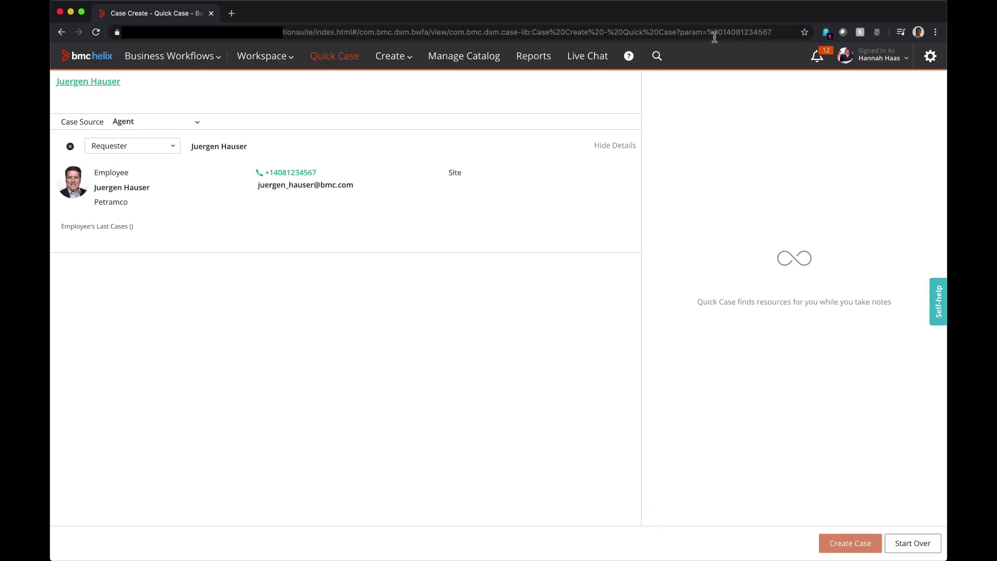
Step: Add &param=wants to take time off to the address and create a Paid Time Off Request case
click(778, 32)
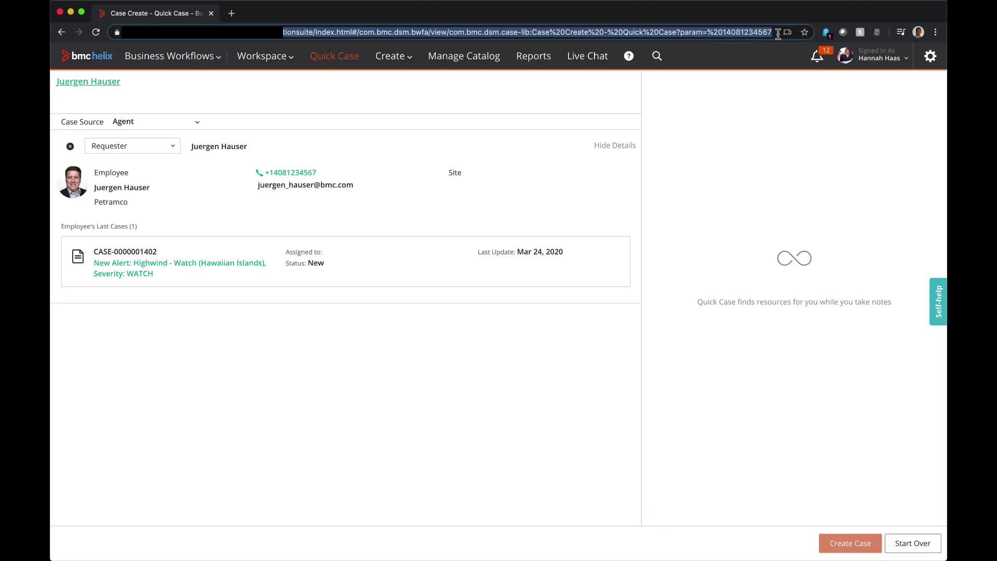
click(778, 32)
text(&)
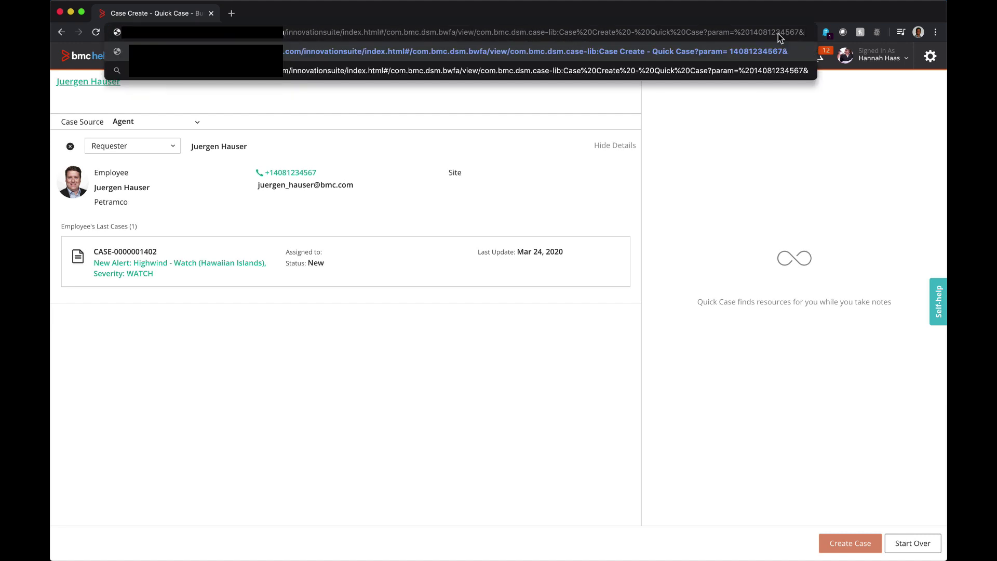
text(param)
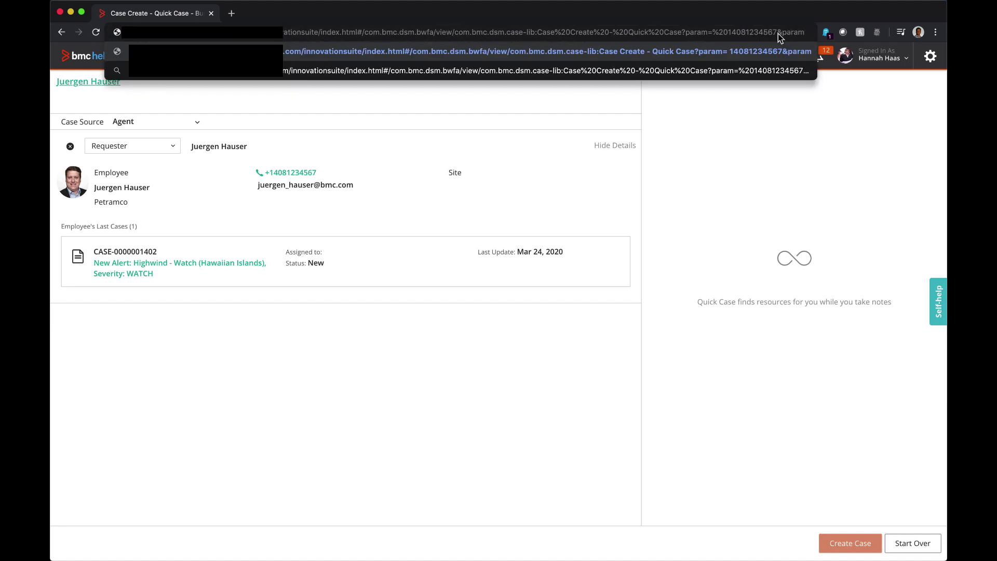
text(=wants)
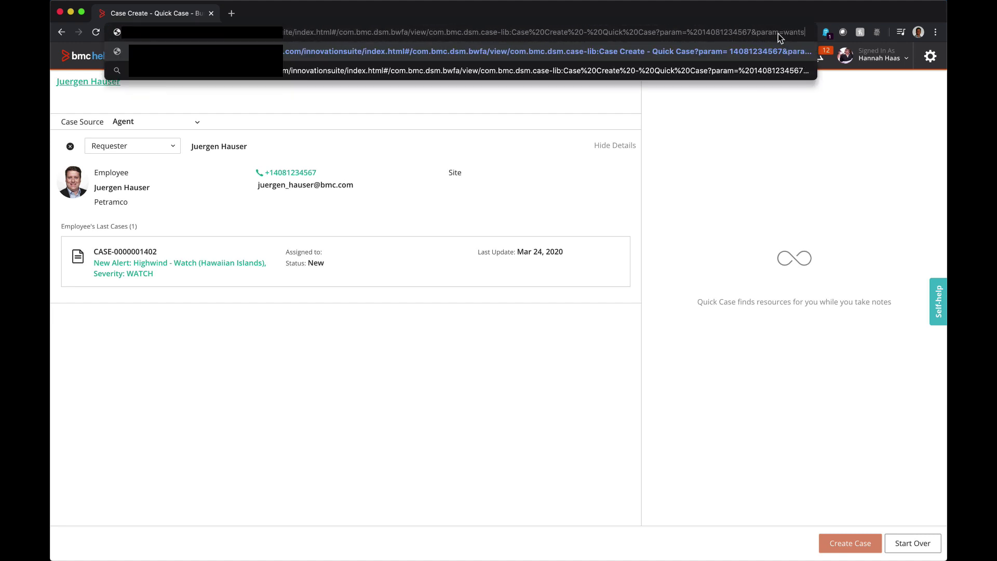
text( to take time off)
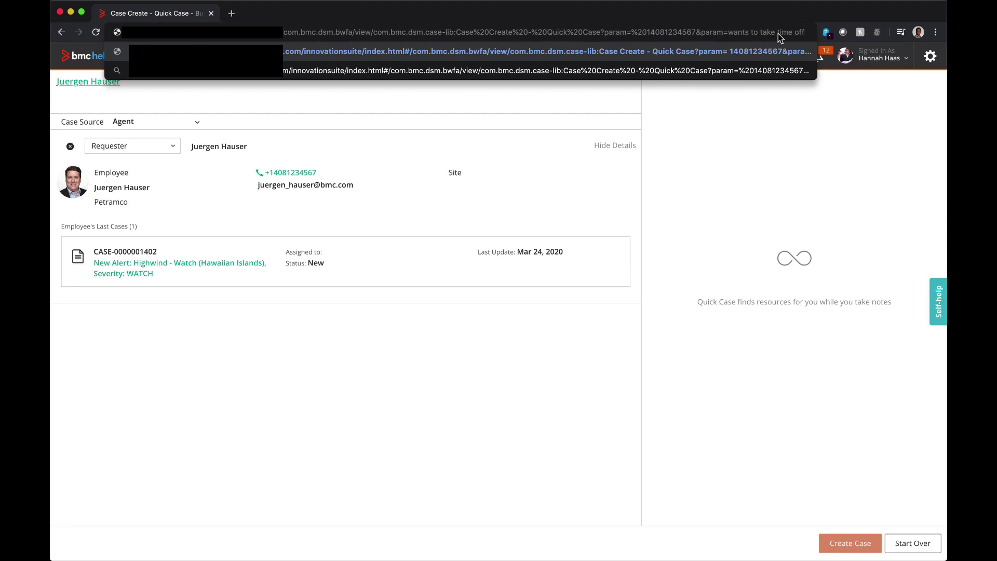
key(Return)
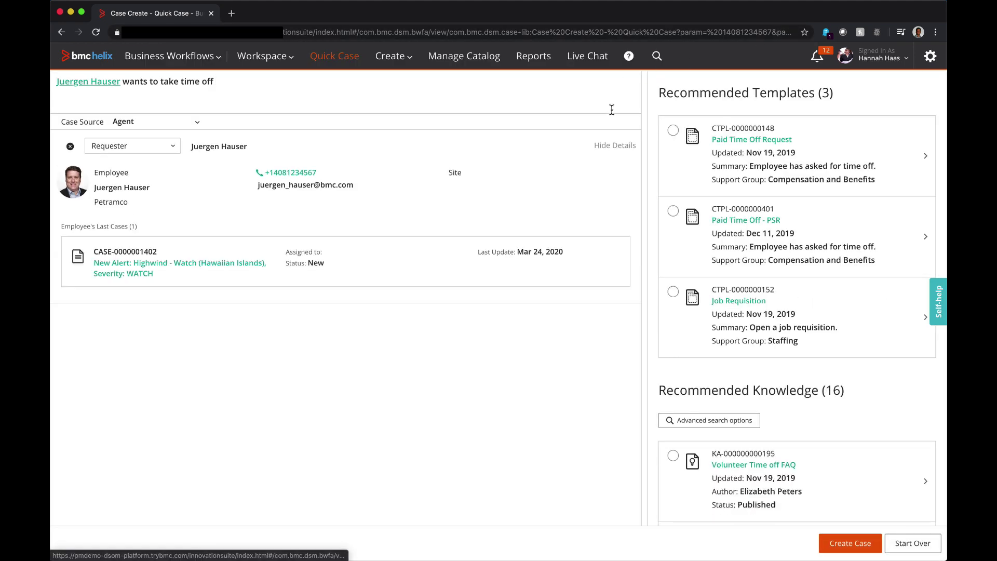
click(673, 130)
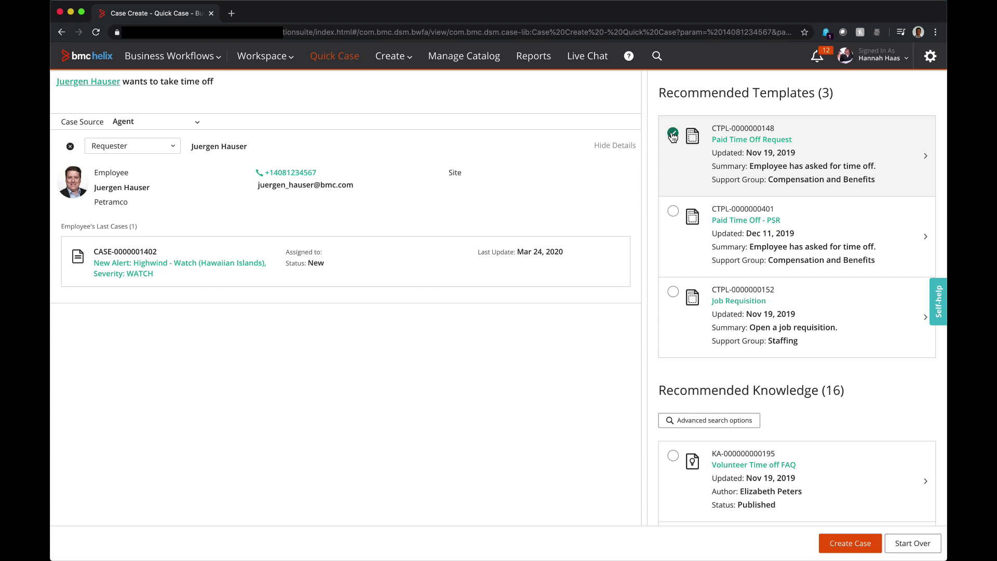
click(847, 544)
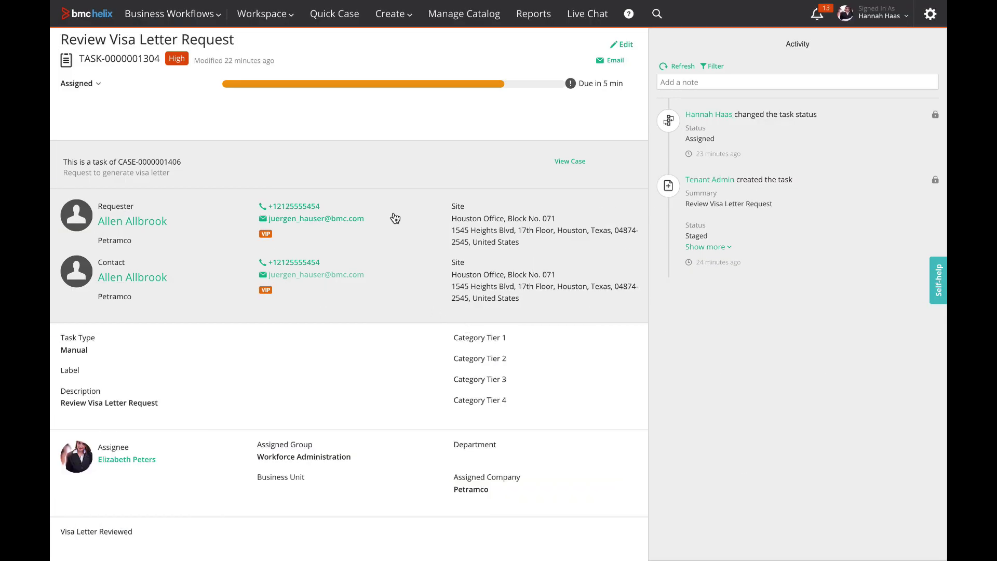
Step: Email the task's requester a message asking for additional information
click(356, 221)
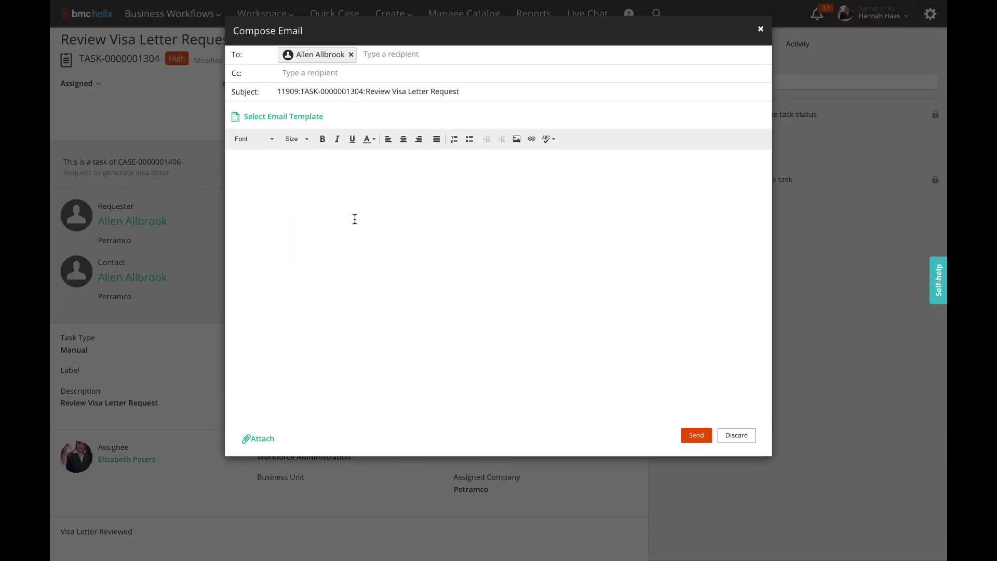
text(Hi Allen, I need additional infor)
click(694, 434)
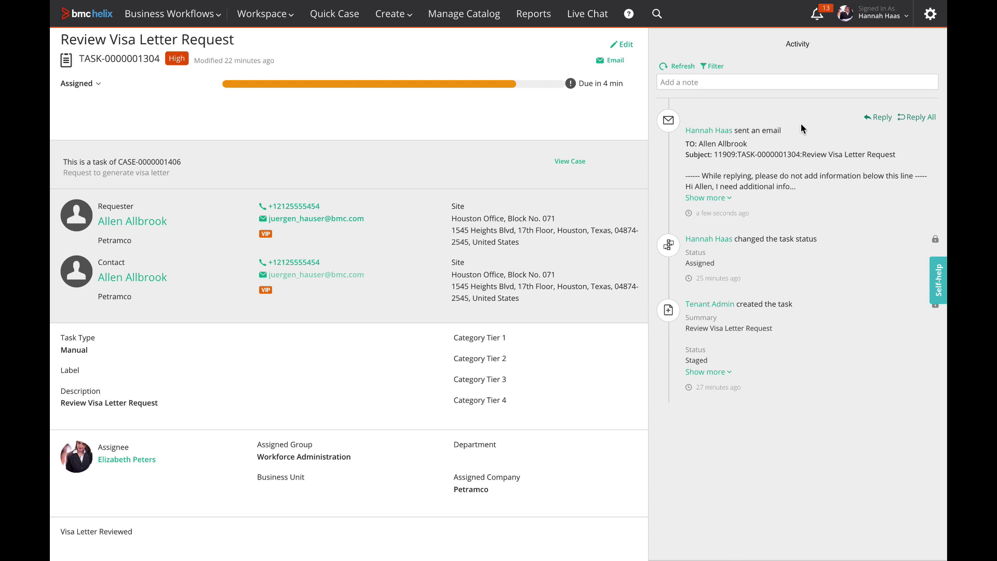
Step: Open the parent case and highlight the task number in the email subject
drag(576, 160, 574, 159)
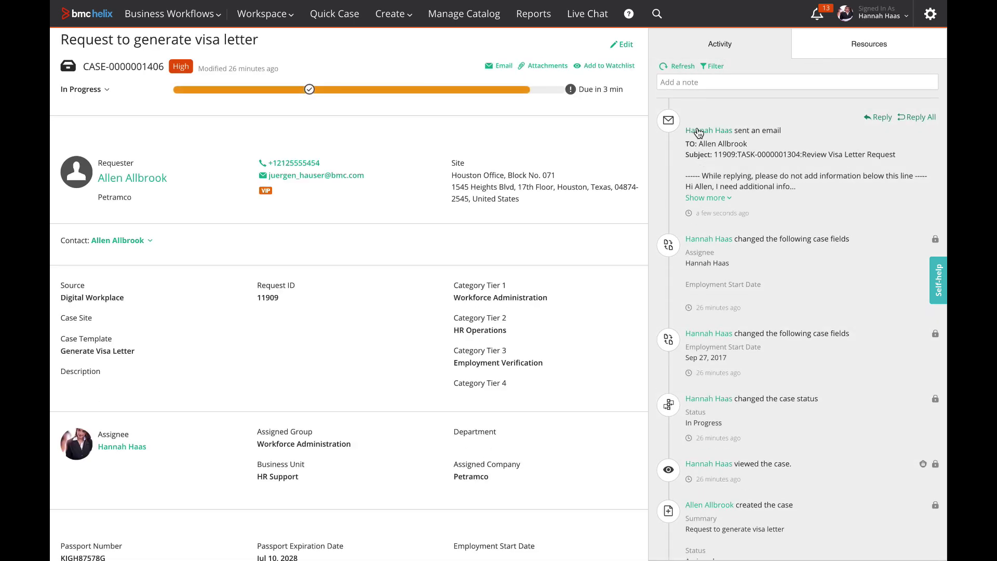
drag(741, 156, 795, 150)
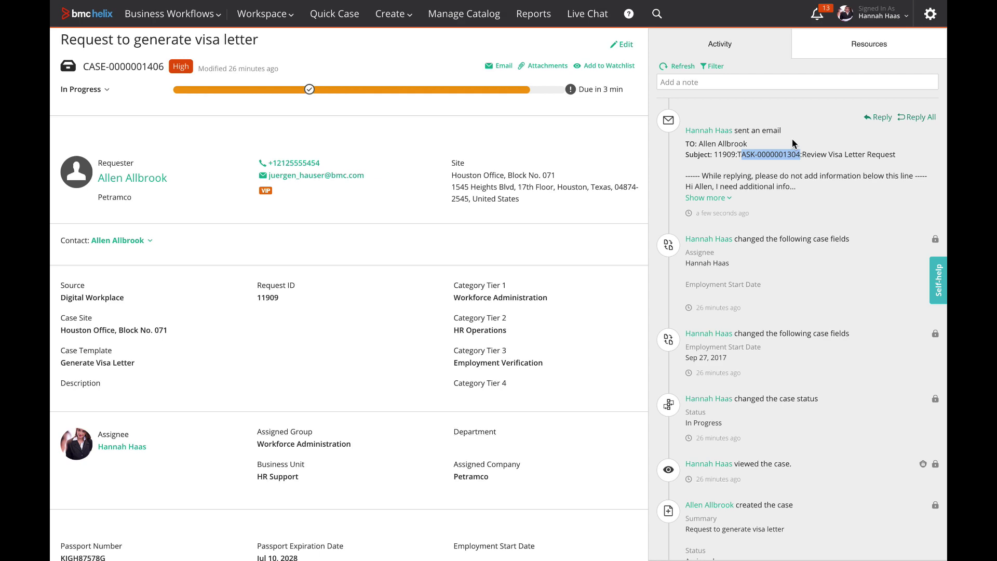
click(793, 141)
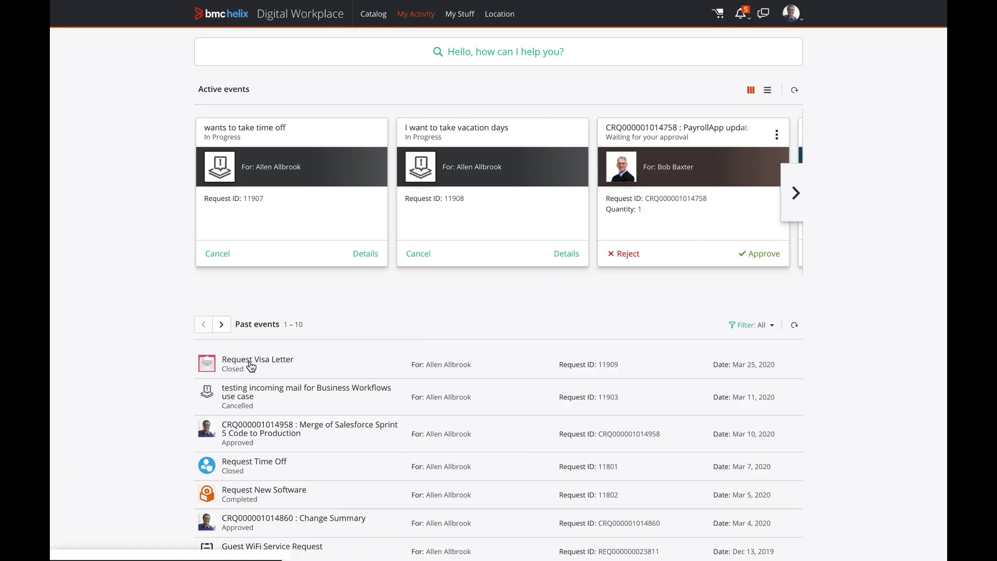
Step: Open the Request Visa Letter details and highlight the emailed comment text
click(250, 365)
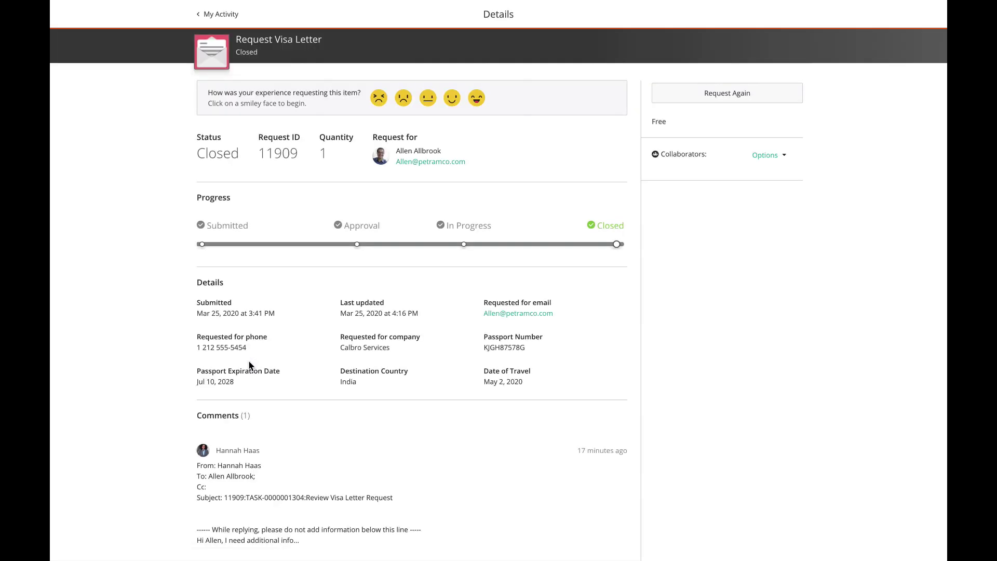
scroll(249, 365, down, 2)
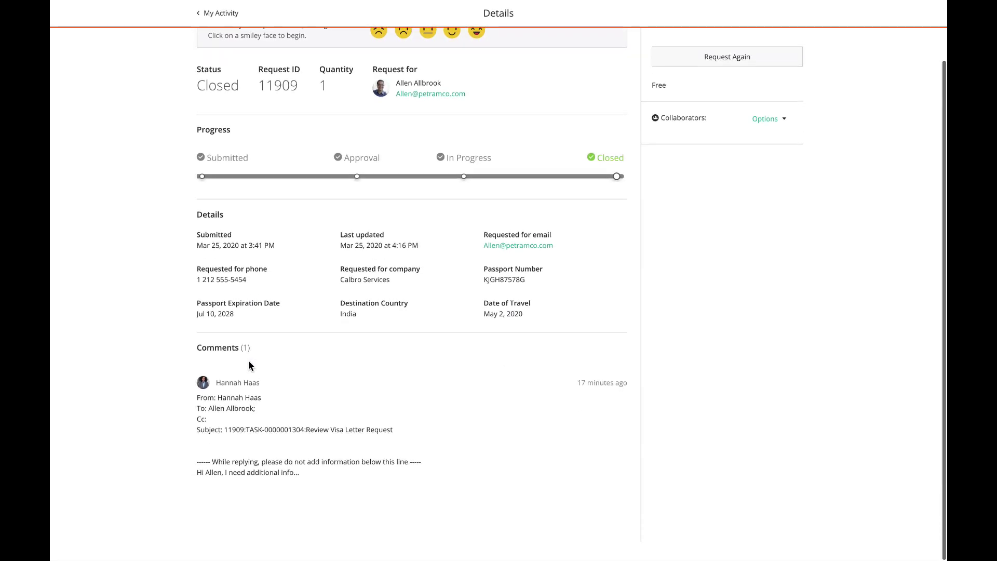
drag(199, 397, 314, 476)
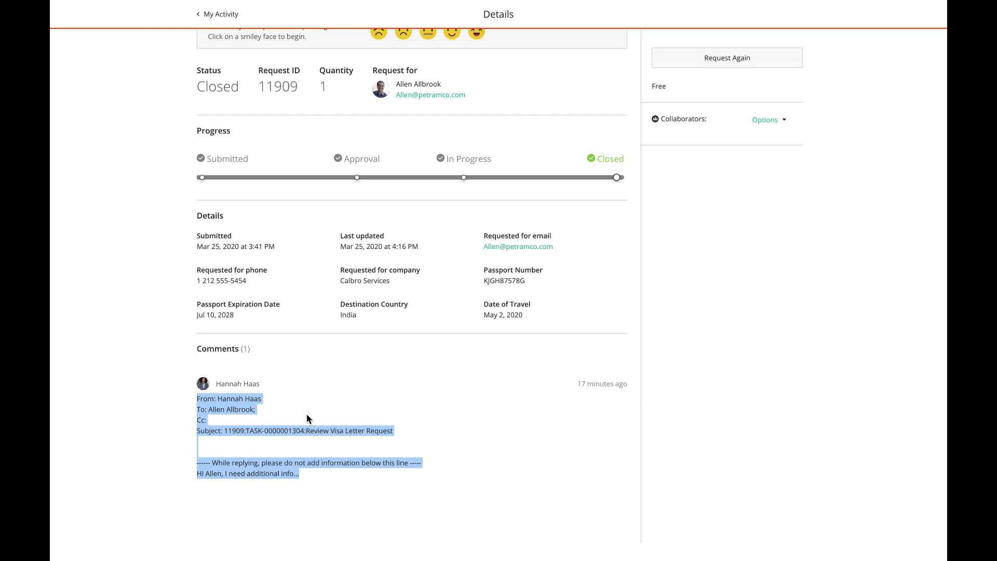
click(300, 348)
scroll(300, 347, up, 2)
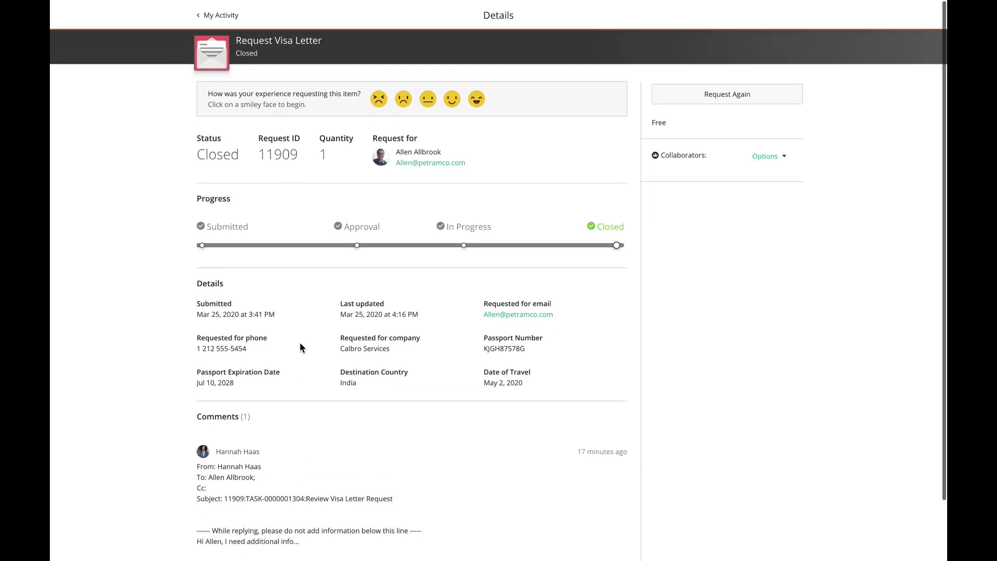
Step: Rate the request Excellent, answer Yes to both questions, comment 'BWF is just awesome!', and submit
click(476, 98)
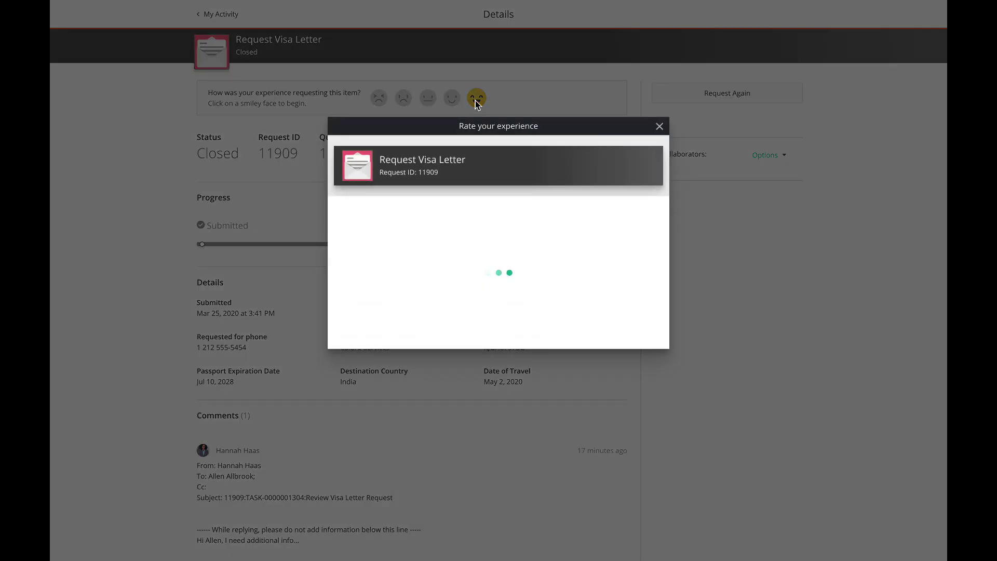
click(533, 282)
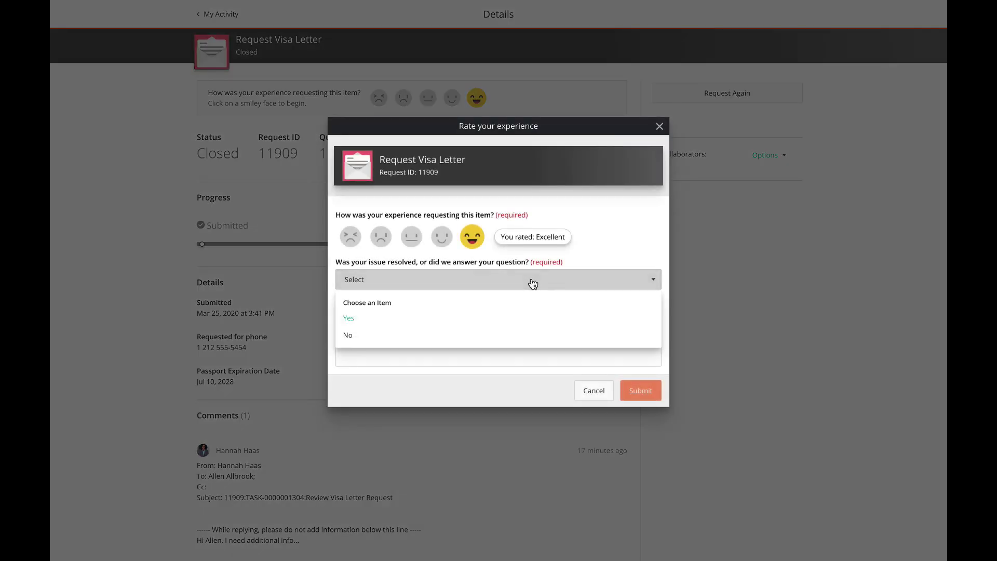
click(386, 318)
click(387, 318)
click(360, 356)
click(359, 356)
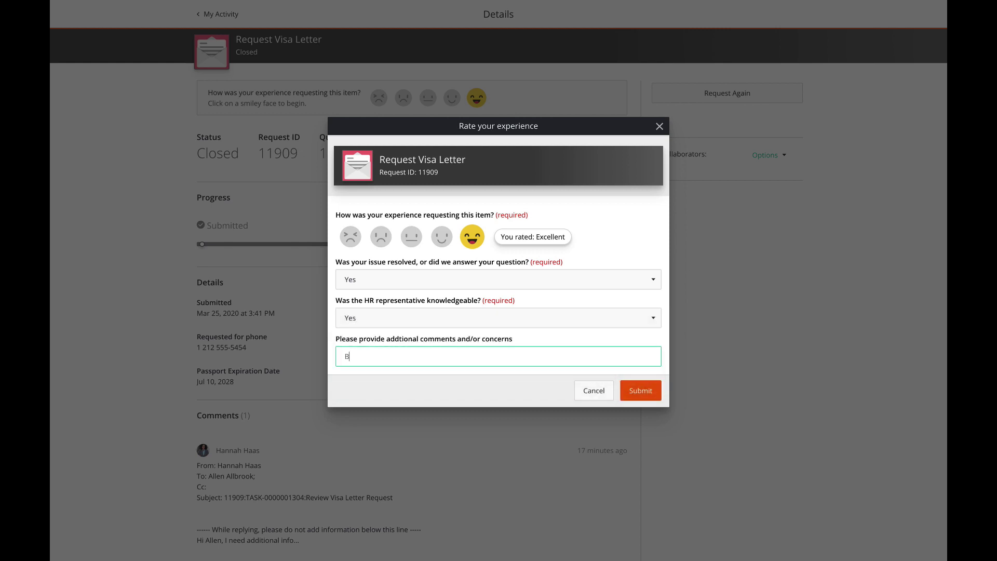
text(BWF is just awesome!)
click(647, 394)
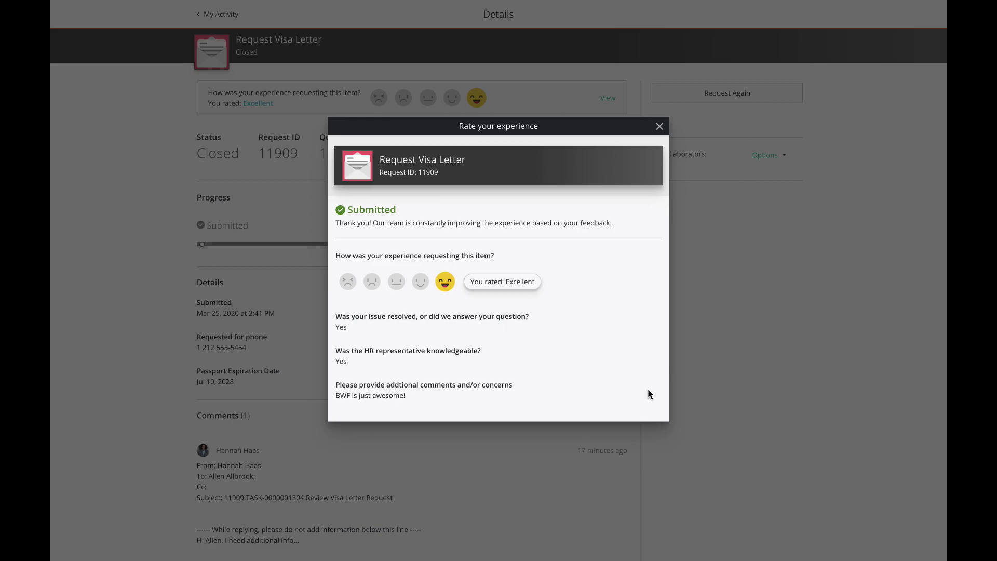
click(659, 126)
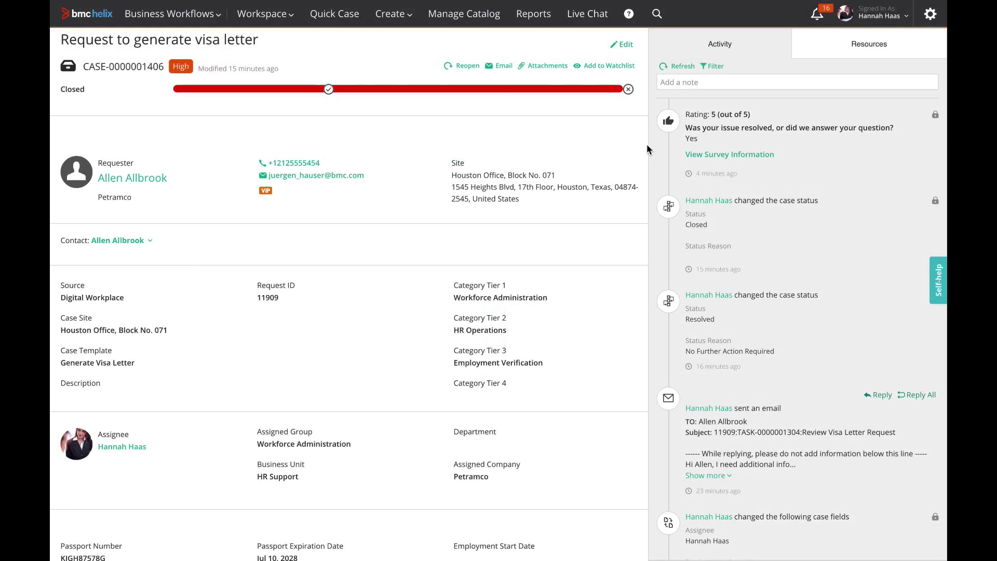
Step: Highlight the 5 out of 5 rating, then view Survey Information and its 'BWF is just awesome!' comment
drag(685, 114, 760, 116)
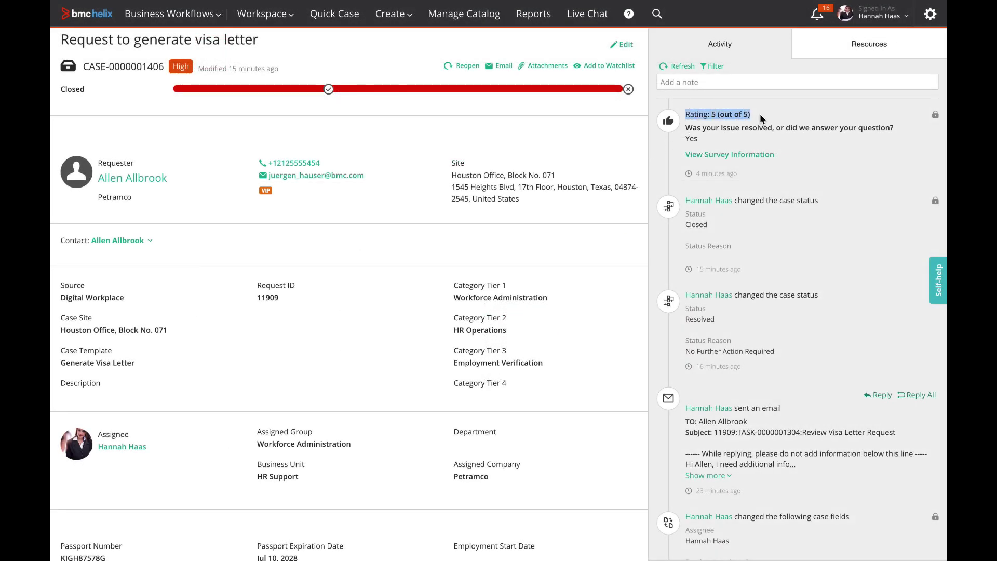
click(759, 115)
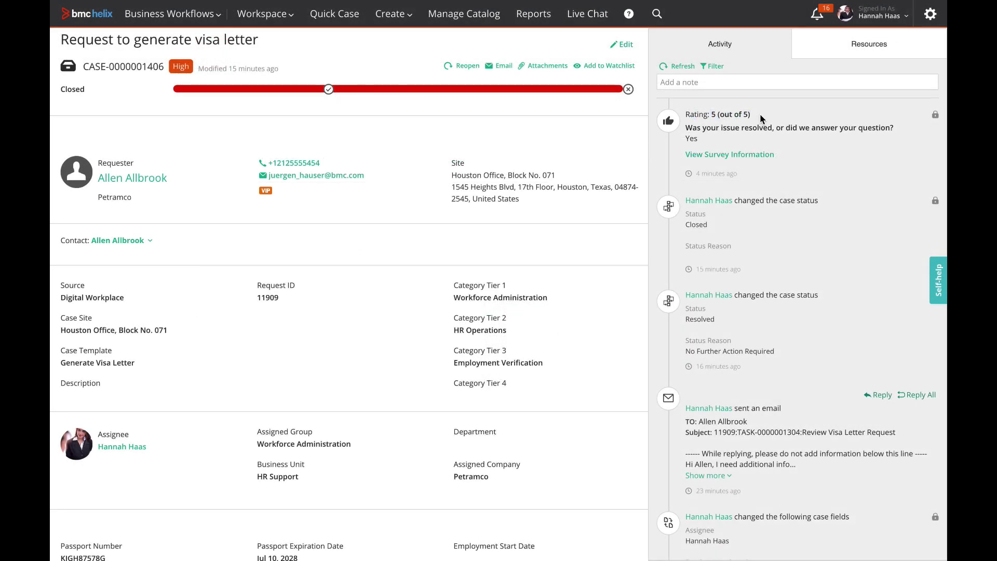
click(731, 154)
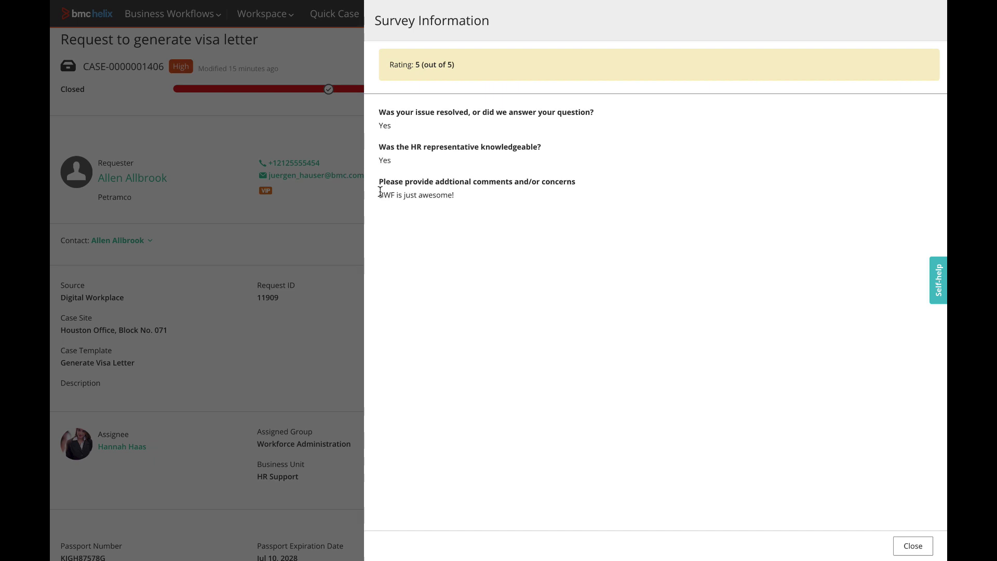
drag(380, 194, 454, 195)
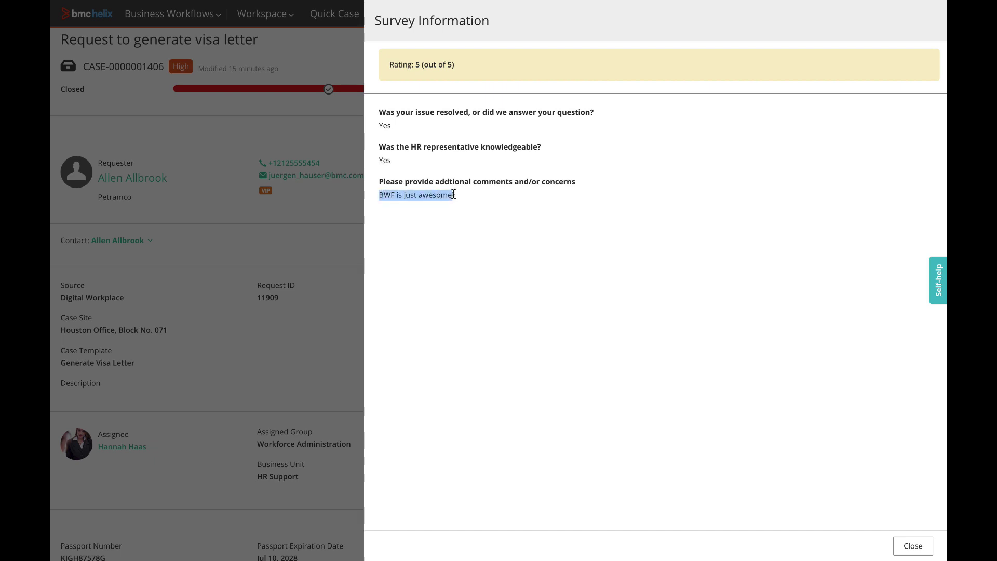
Step: Check the Cases by Priority creation date filter, leaving it at Today Minus 3 Months
click(512, 193)
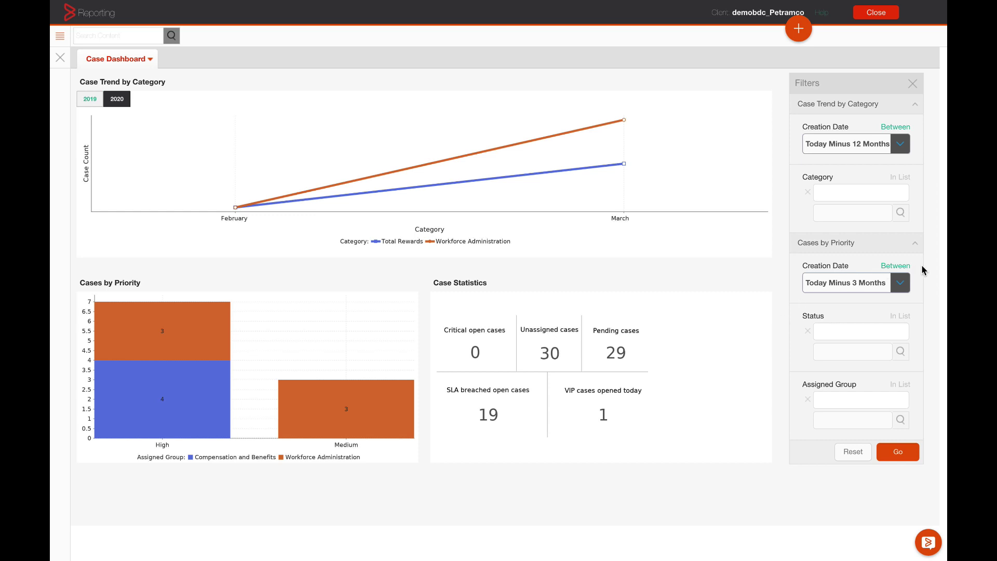
click(907, 285)
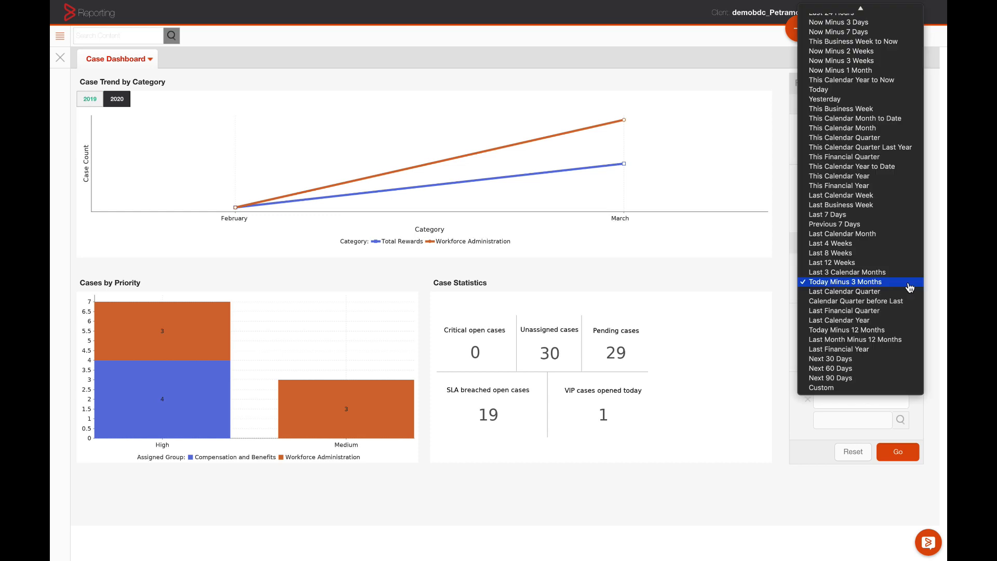
click(789, 281)
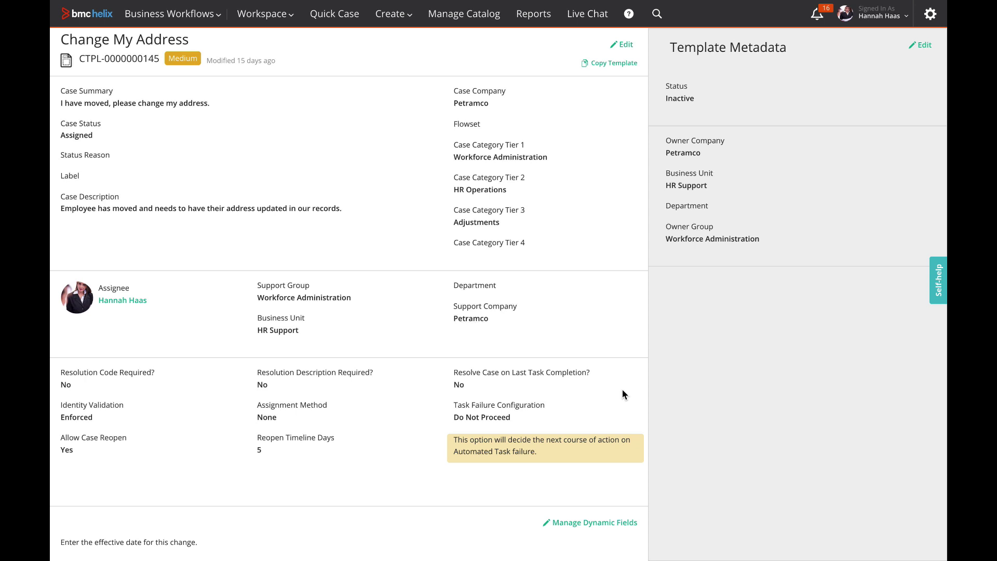
Step: From the Change My Address template, copy Case Group Assignment for Petramco as 'Case Group Assignment (petramco)'
double_click(457, 386)
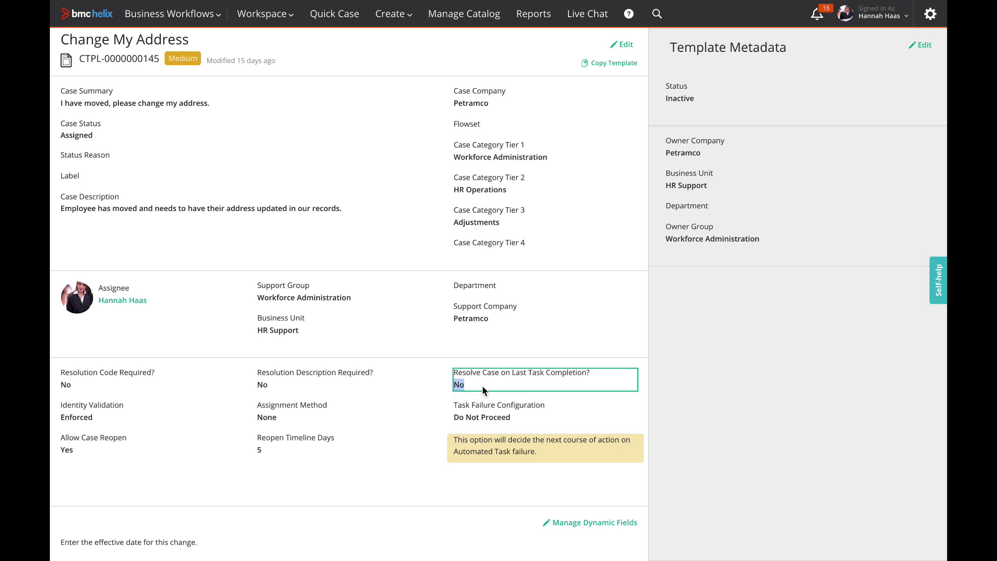
click(628, 45)
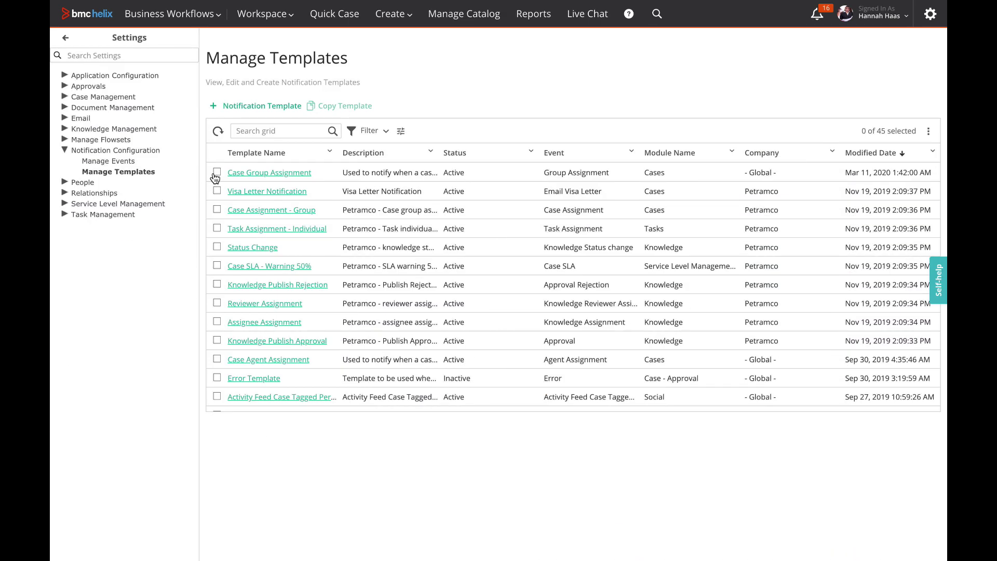
click(216, 172)
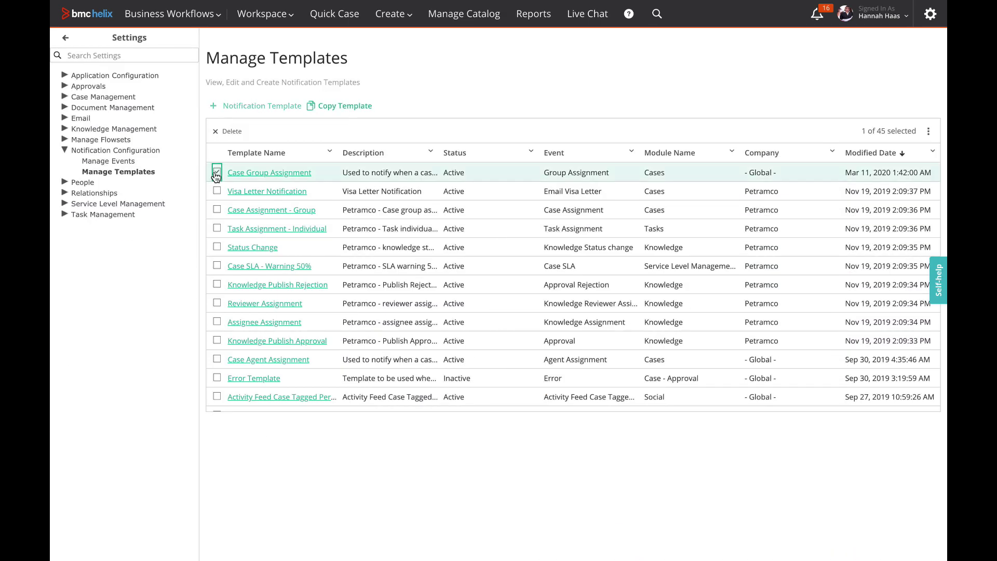
click(319, 111)
click(366, 146)
click(362, 210)
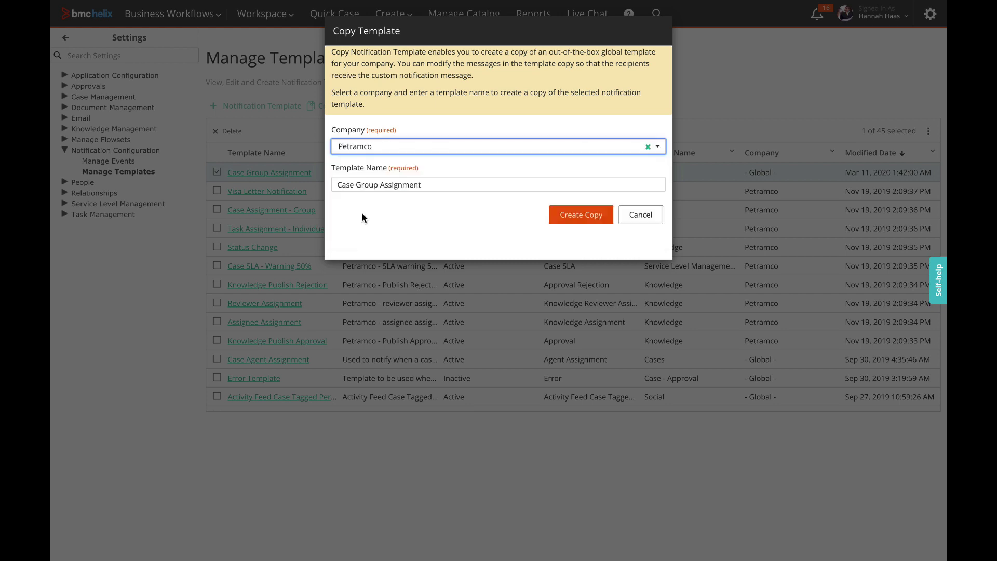
click(448, 190)
text((petramco))
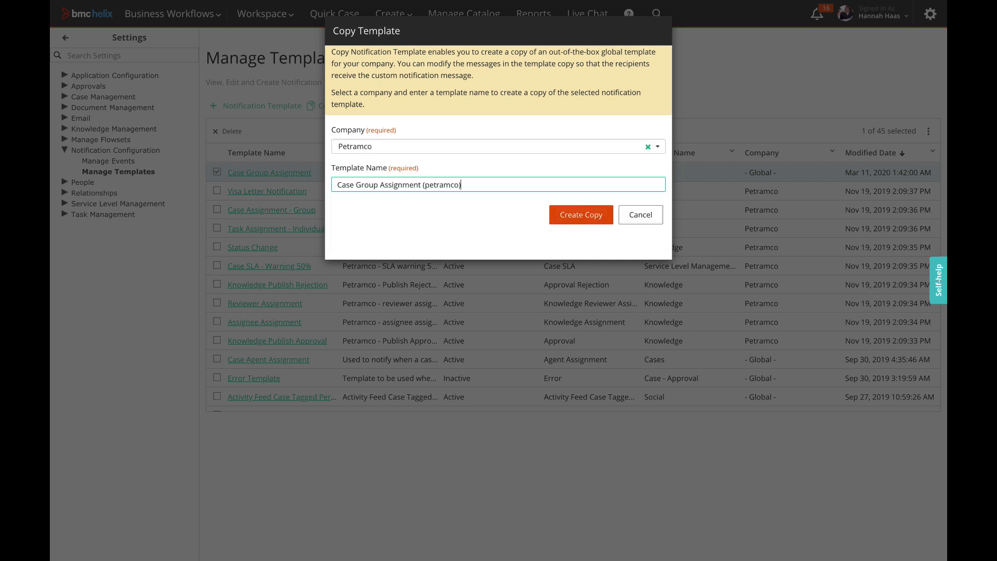
click(554, 217)
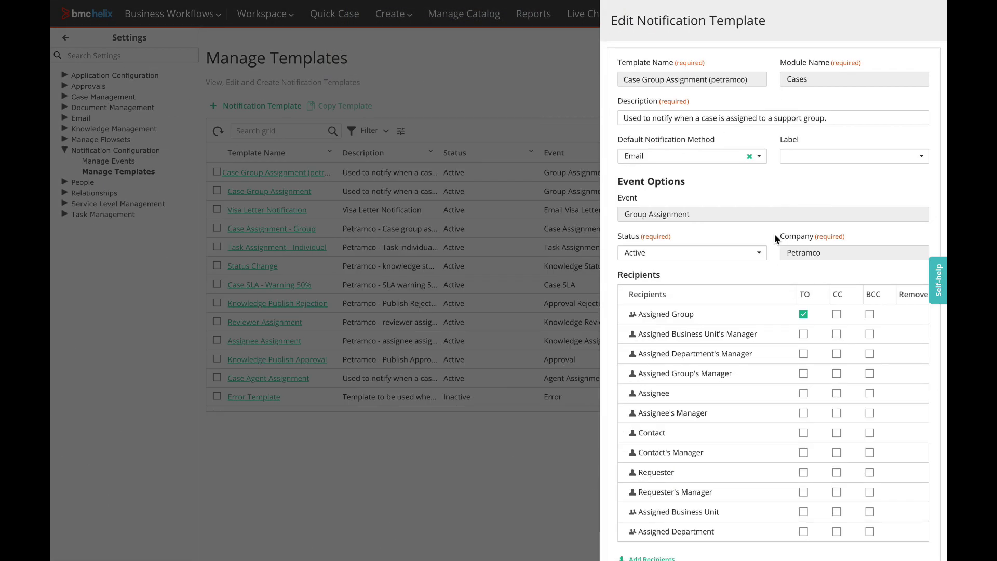
Step: Open the copied template's email body message for editing
scroll(774, 234, down, 6)
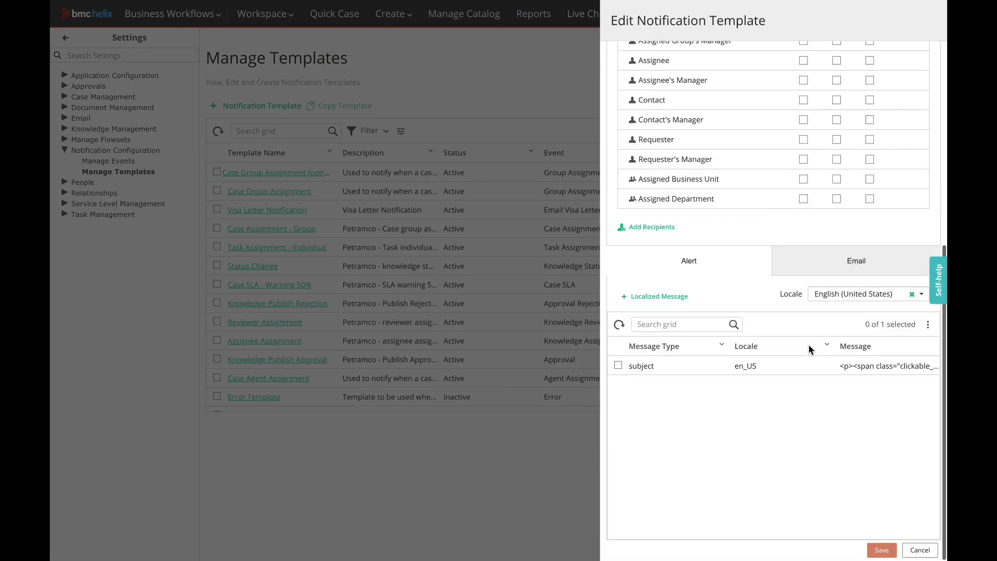
click(833, 270)
click(618, 384)
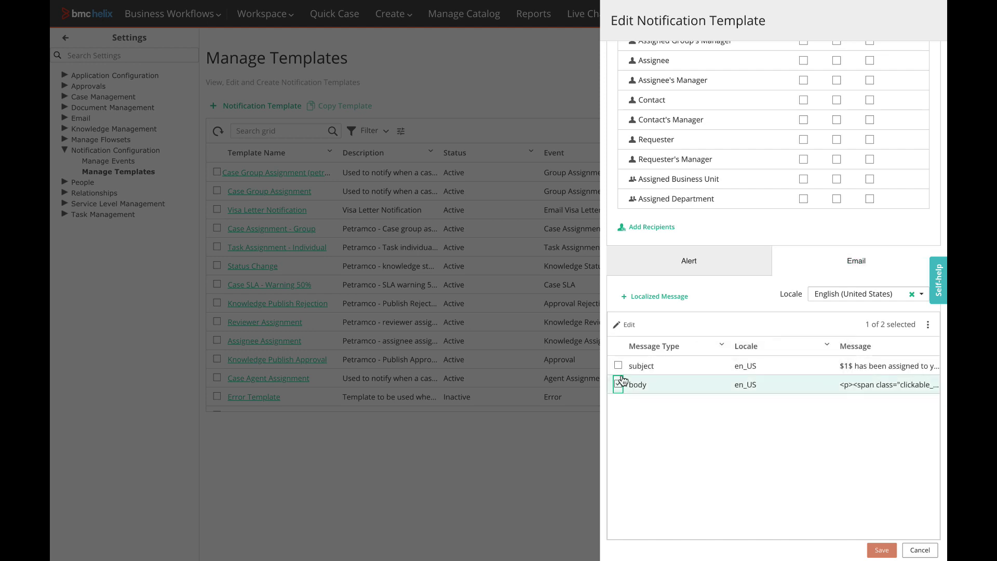
click(626, 324)
Step: Insert the 'Please describe your issue.' field after Case Details, then cancel without saving
click(805, 195)
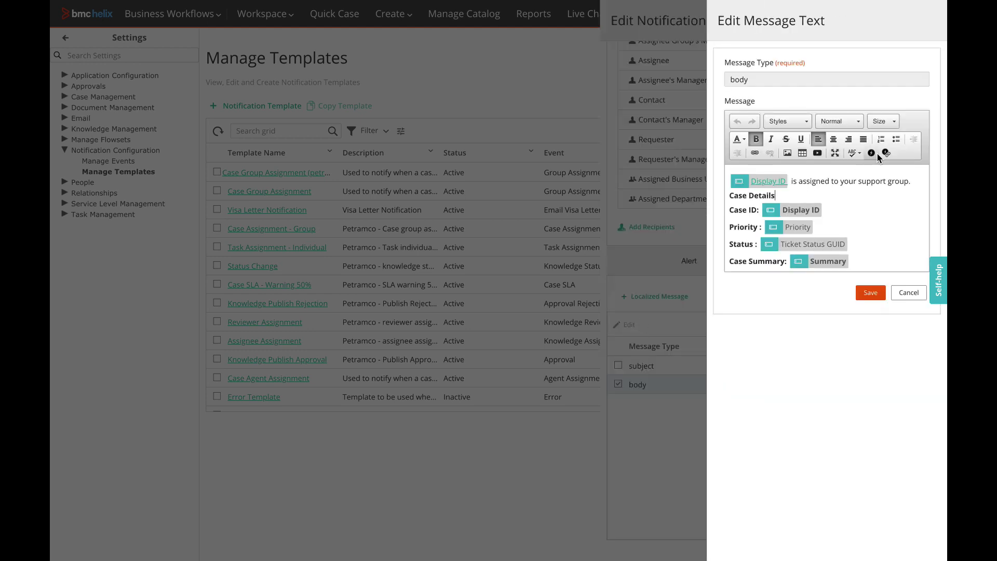
click(873, 153)
click(510, 126)
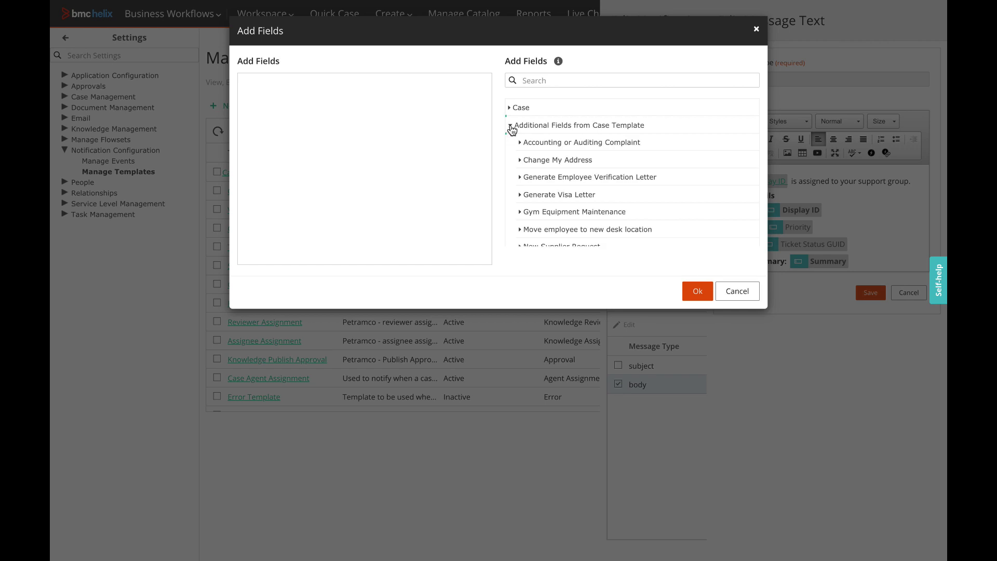
click(520, 144)
click(533, 160)
click(698, 292)
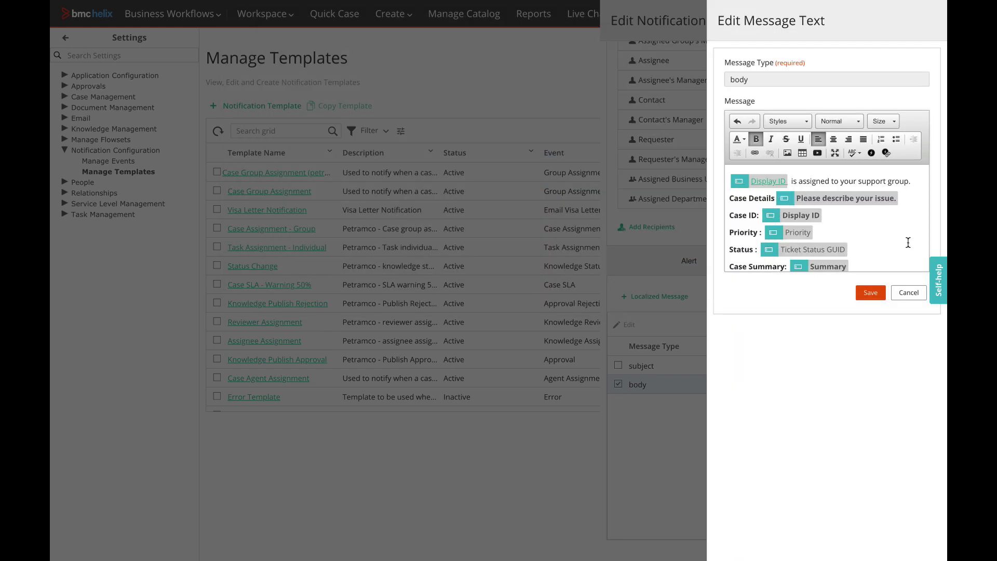
click(909, 292)
click(543, 92)
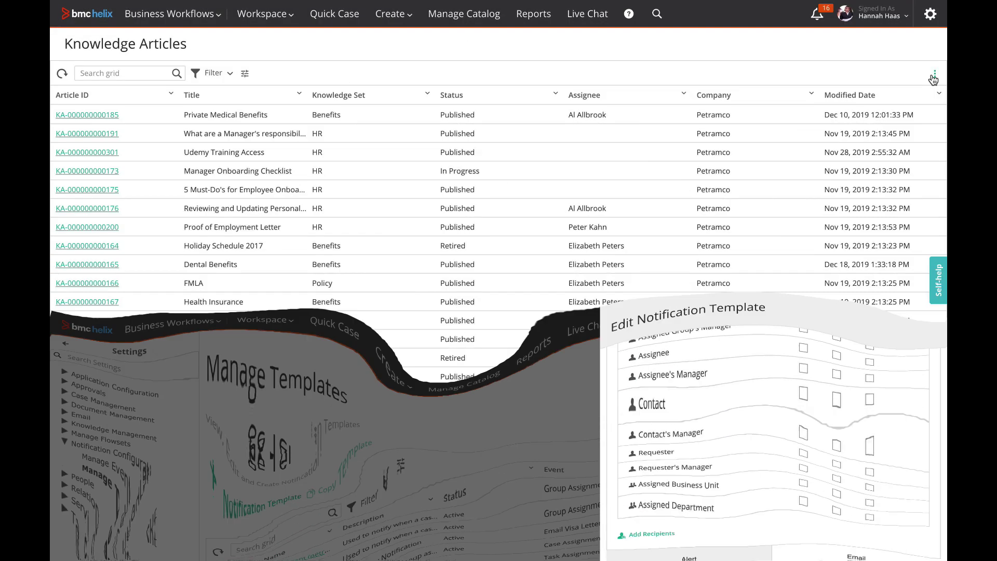
Step: Make Category Tier 1 a visible column in the Knowledge Articles grid
click(934, 72)
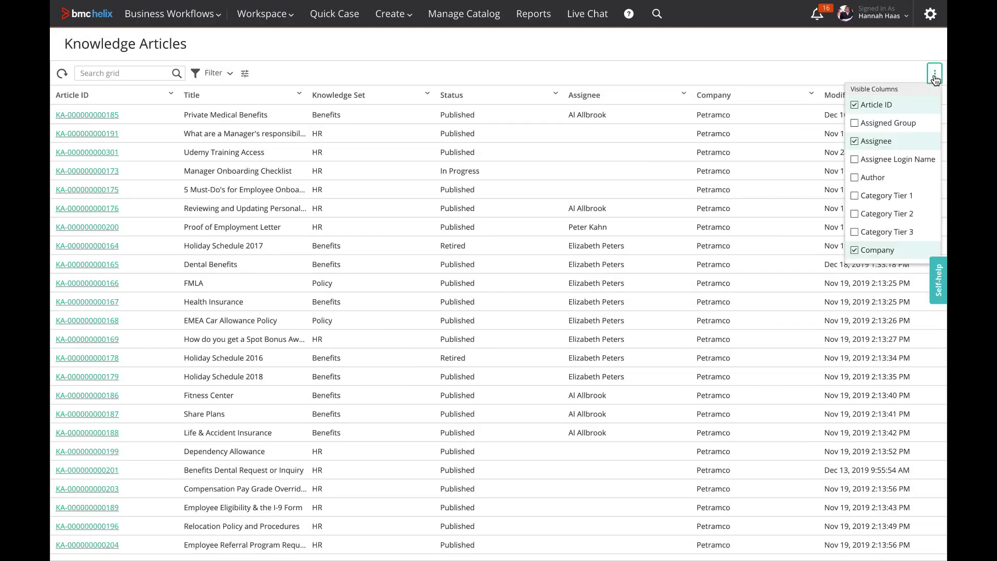
click(854, 196)
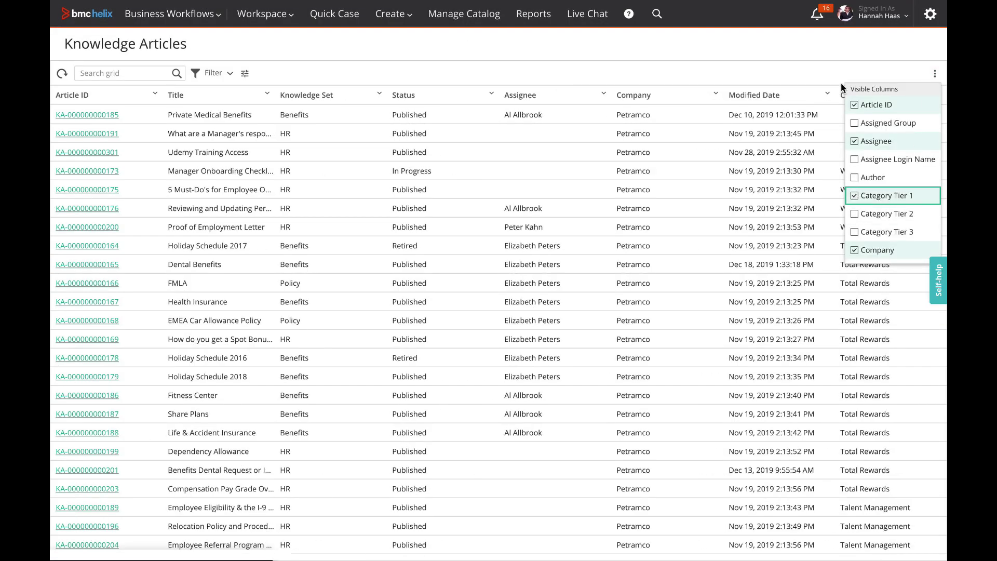
click(834, 65)
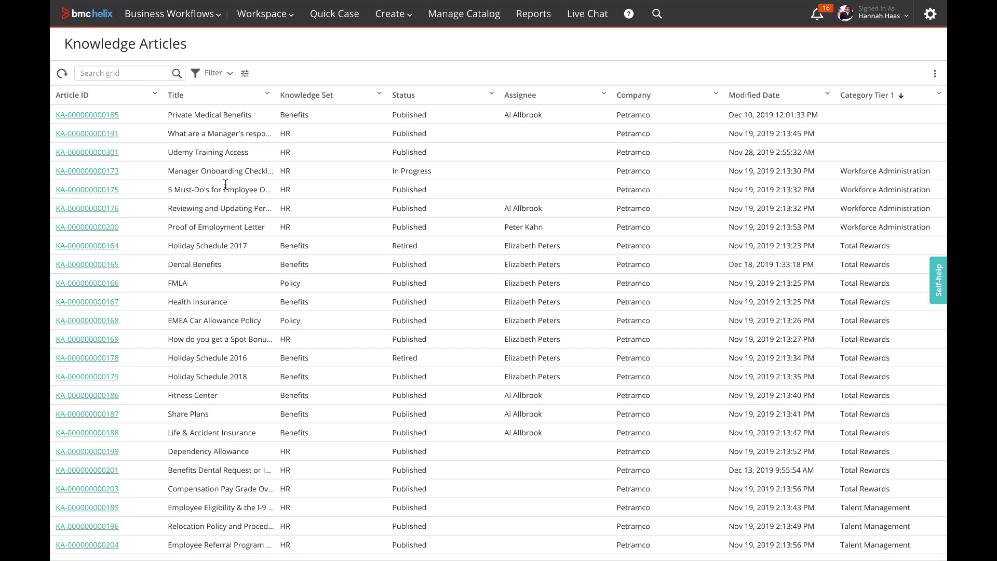
click(94, 264)
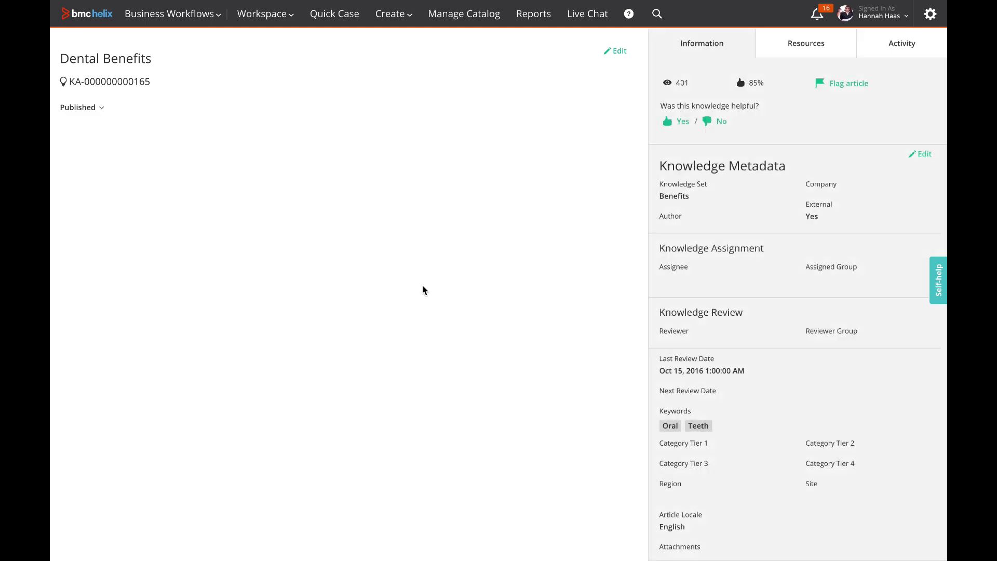
scroll(724, 310, down, 4)
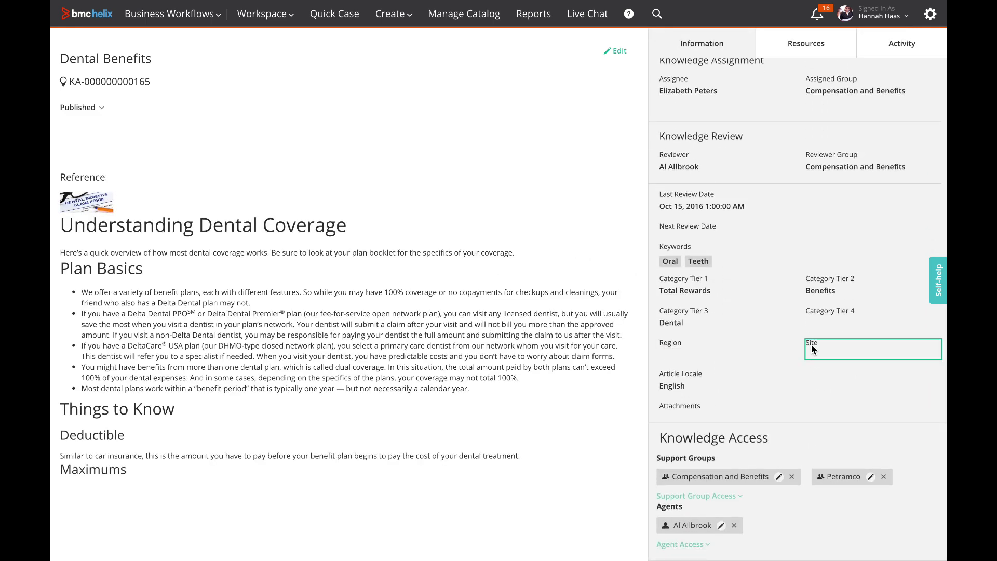
scroll(923, 158, up, 4)
click(923, 156)
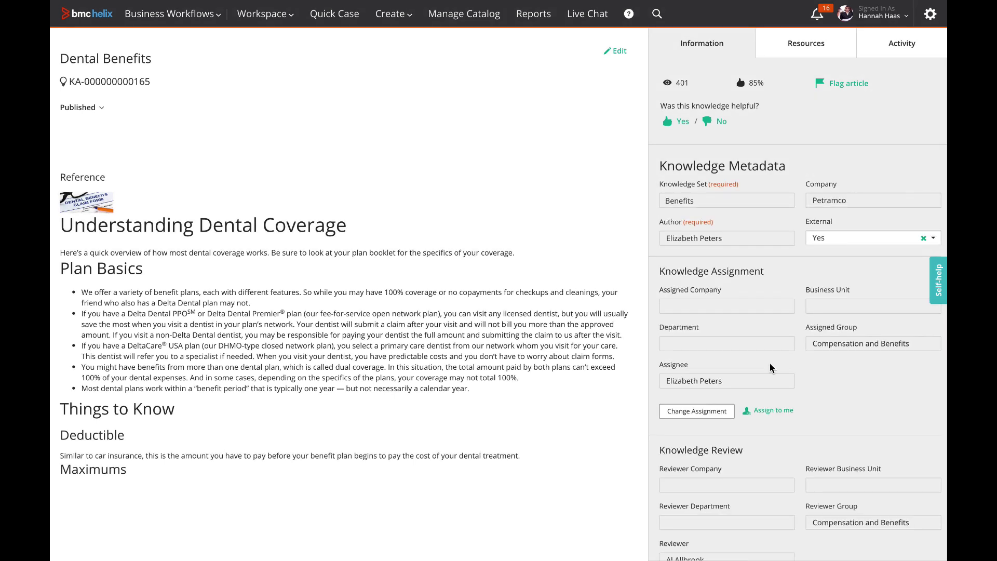
click(717, 414)
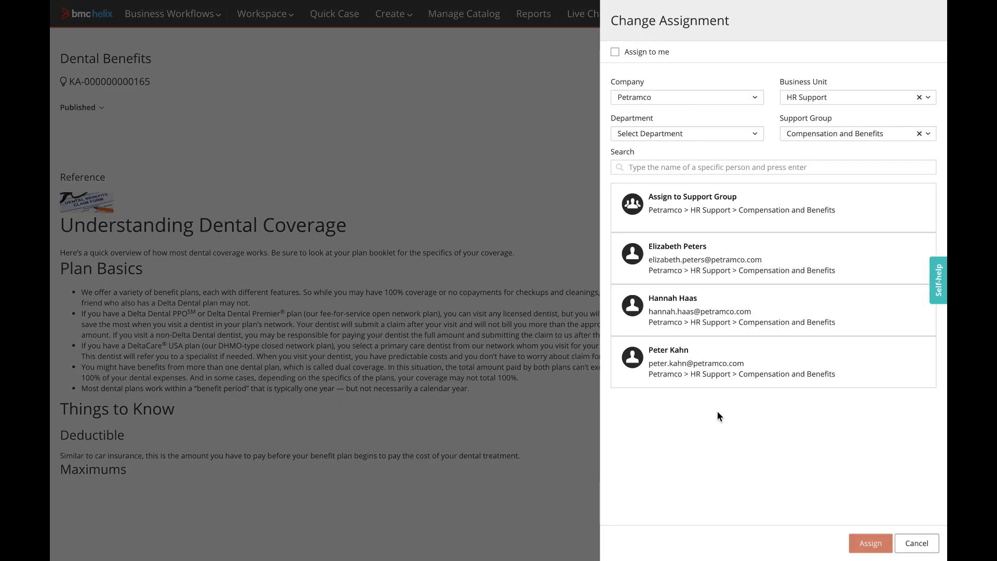
Step: Reassign the article to the chosen agent, then start a new Container-layout view
click(708, 271)
click(868, 542)
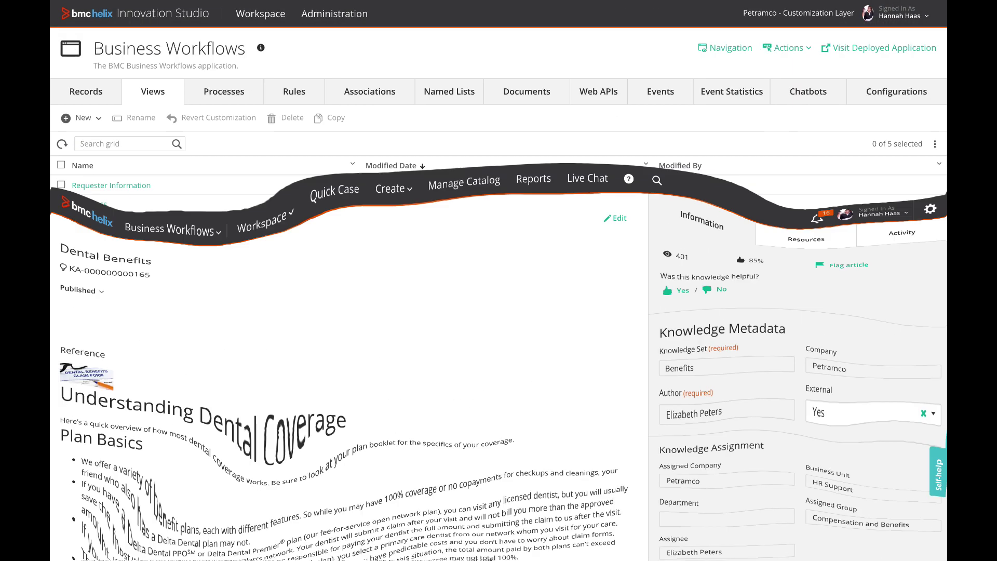
click(100, 120)
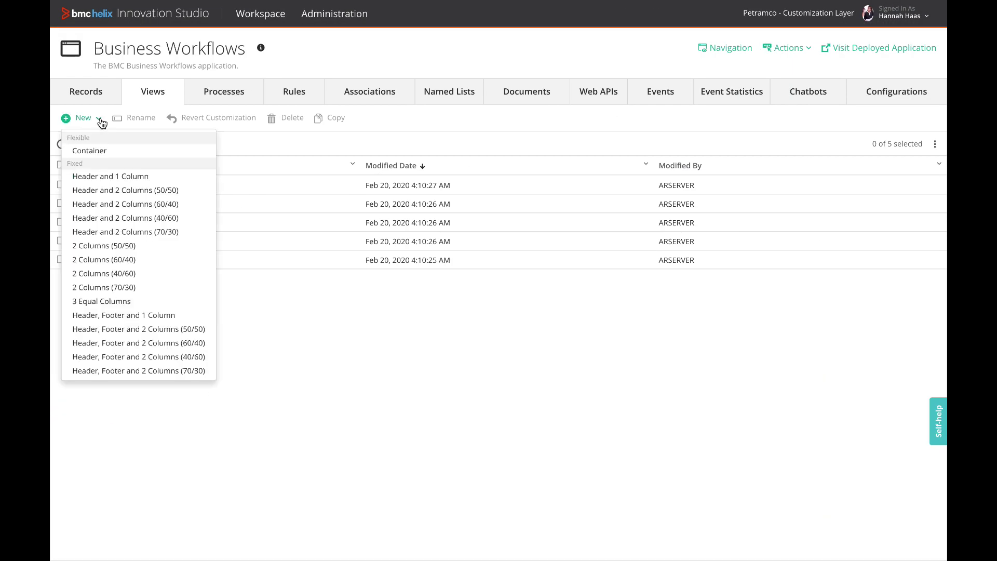
click(112, 152)
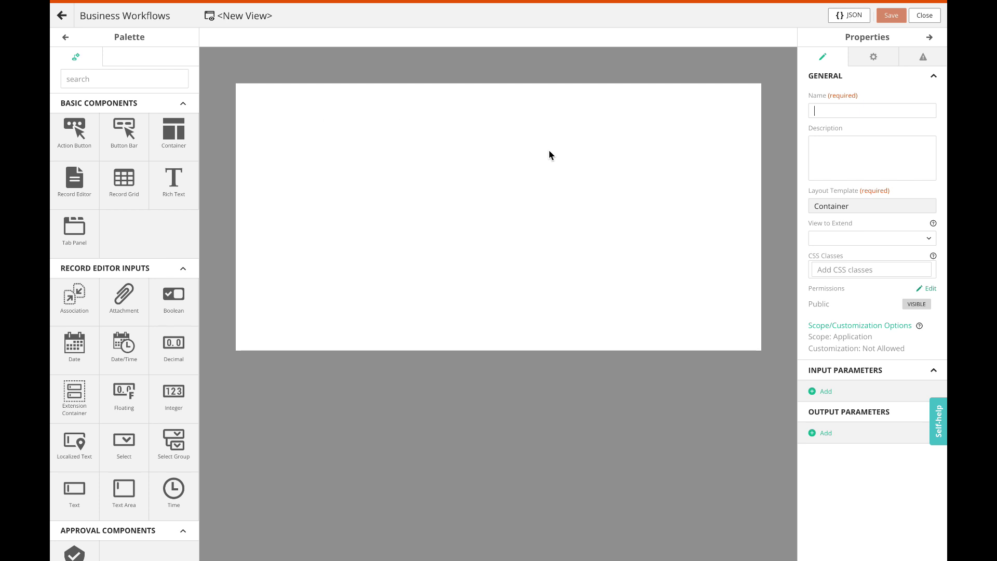
Step: Make the view extend Case Edit below the assignment section and add a Record Editor
click(931, 239)
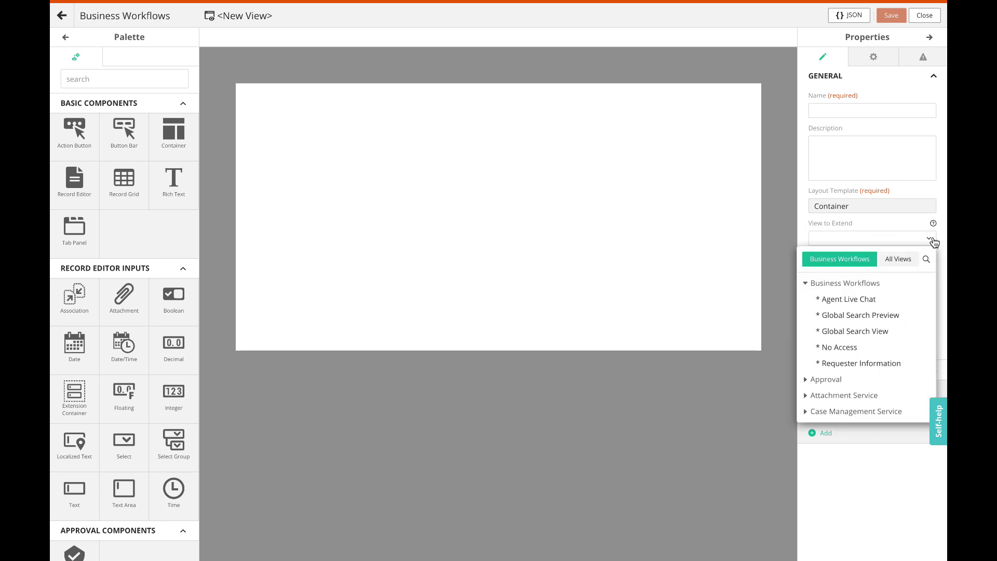
scroll(879, 351, down, 3)
click(813, 306)
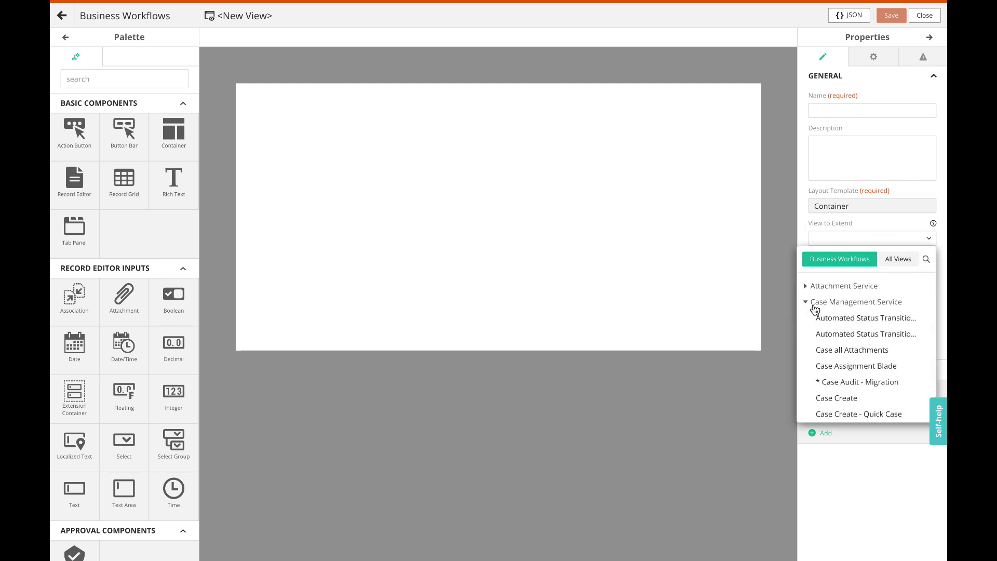
scroll(855, 345, down, 1)
click(848, 390)
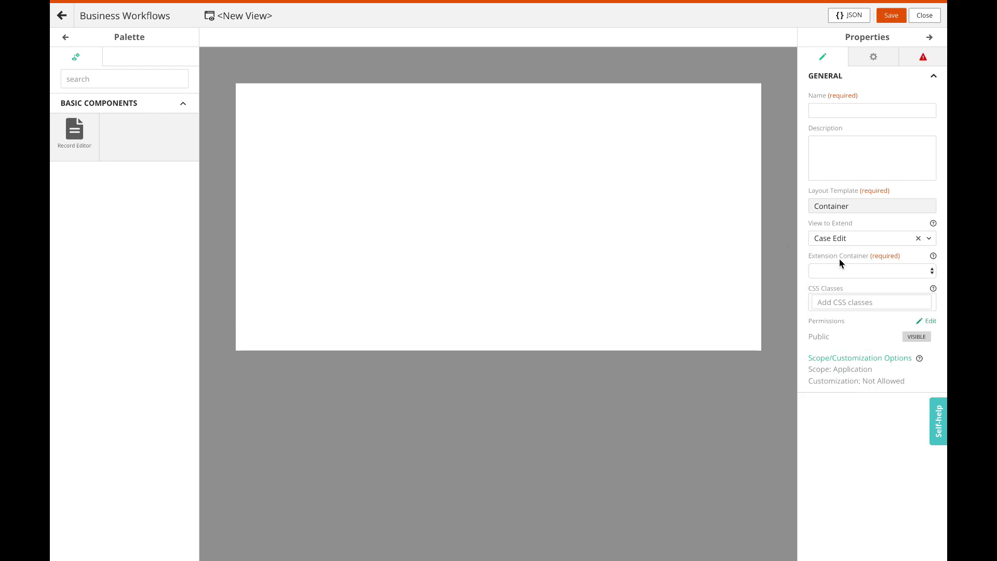
click(929, 271)
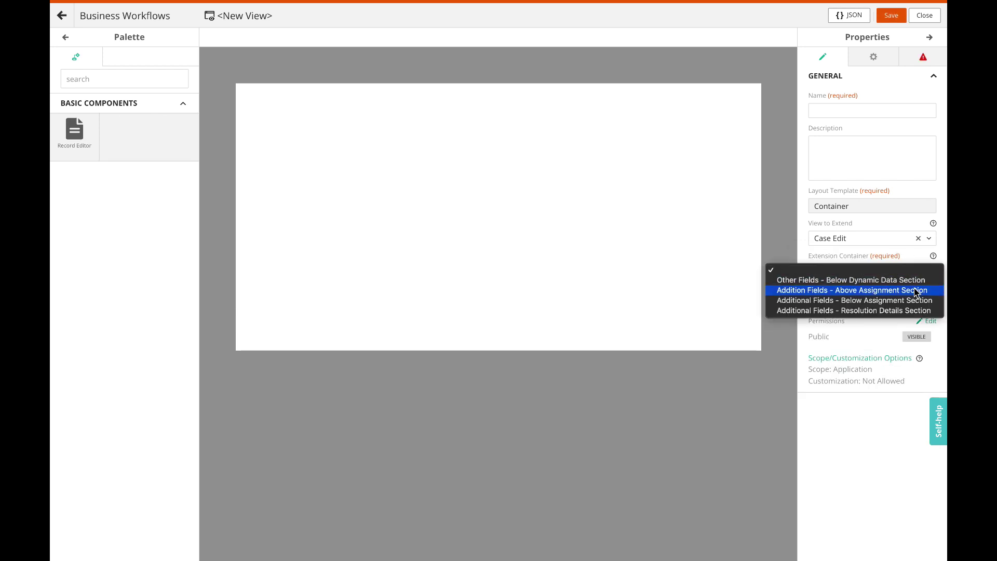
click(808, 301)
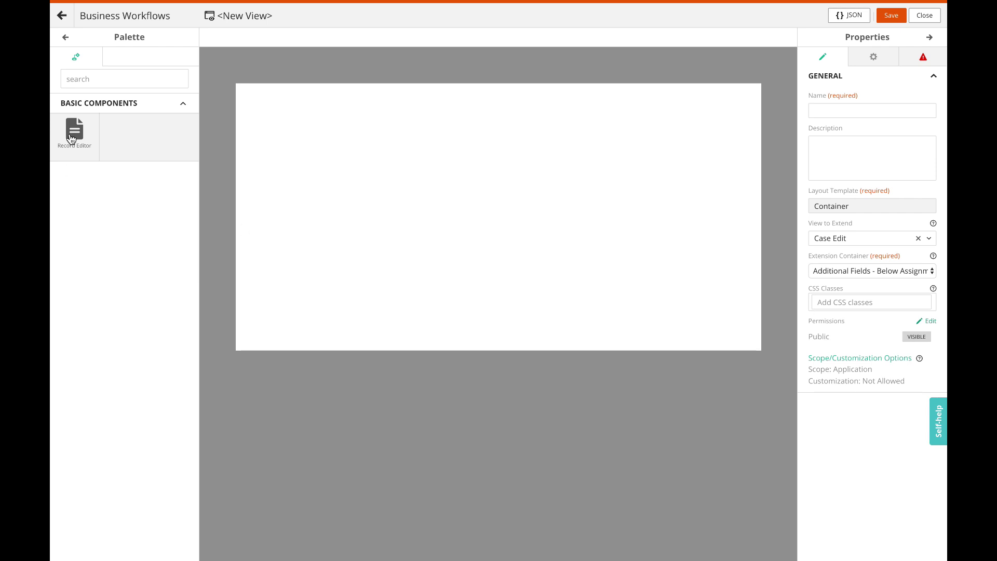
drag(74, 133, 310, 145)
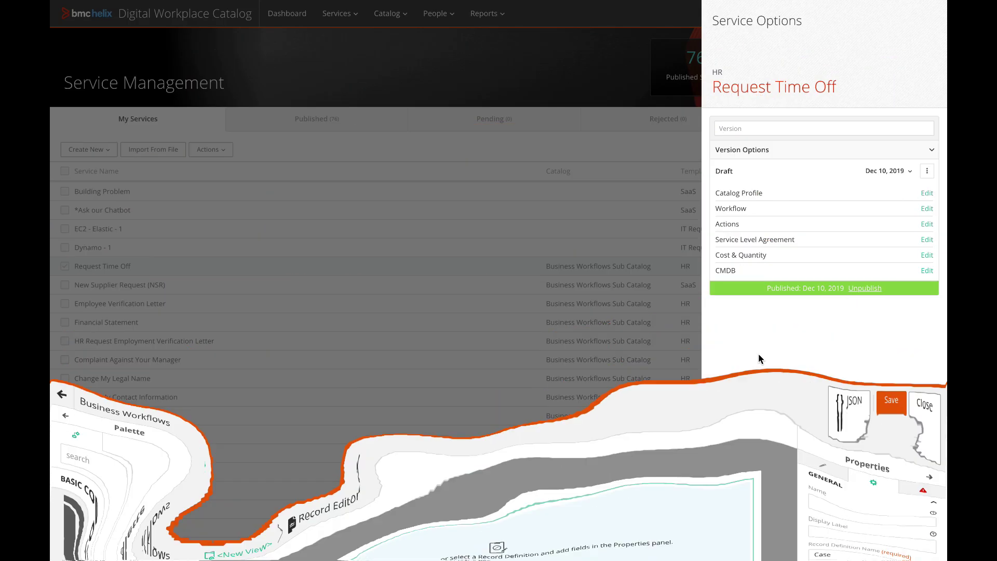
Step: Edit the Request Time Off workflow and open its Create Case workflow
click(927, 209)
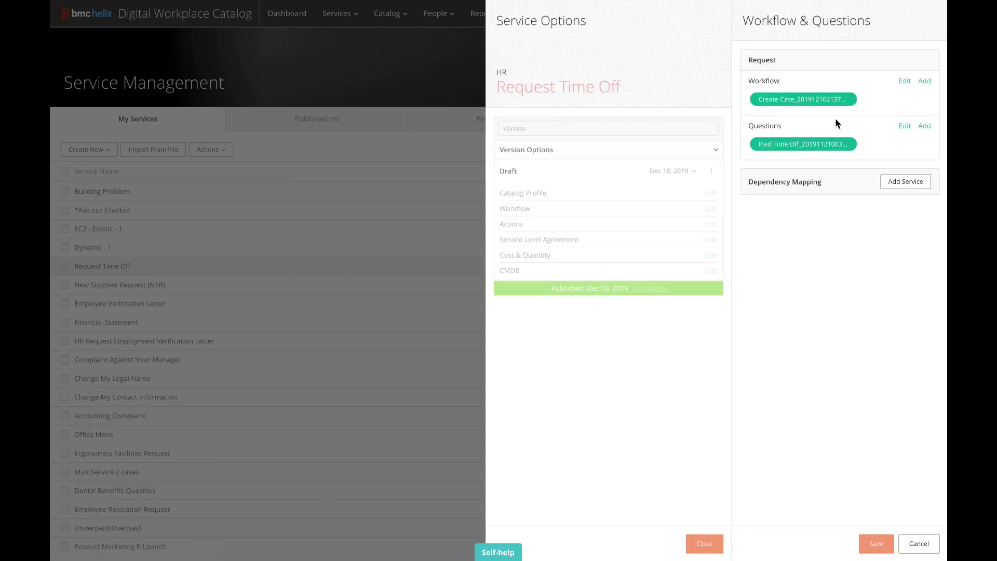
click(905, 83)
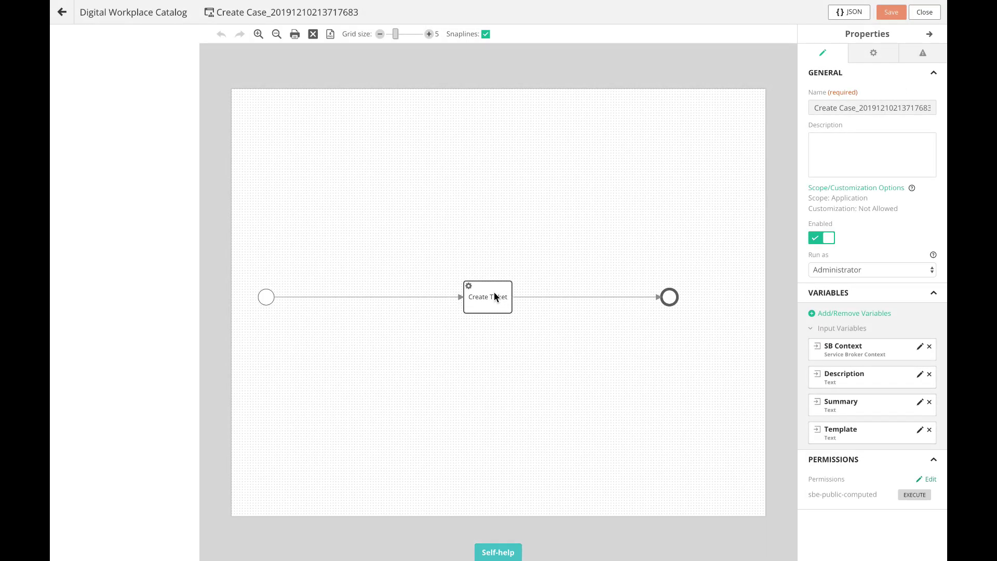
Step: Select the Create Ticket step and scroll its input map to the Category Tier fields
click(485, 296)
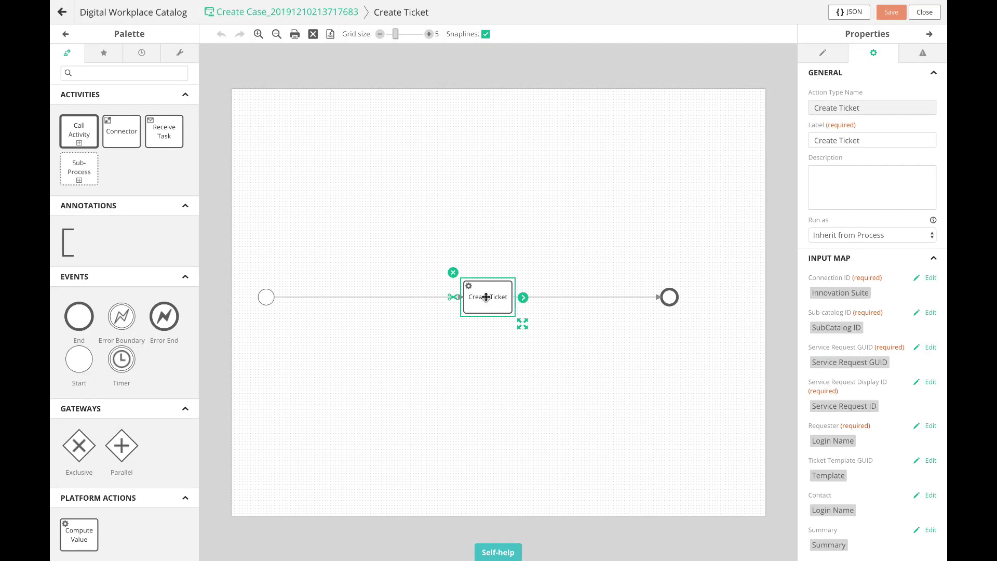
scroll(897, 413, down, 3)
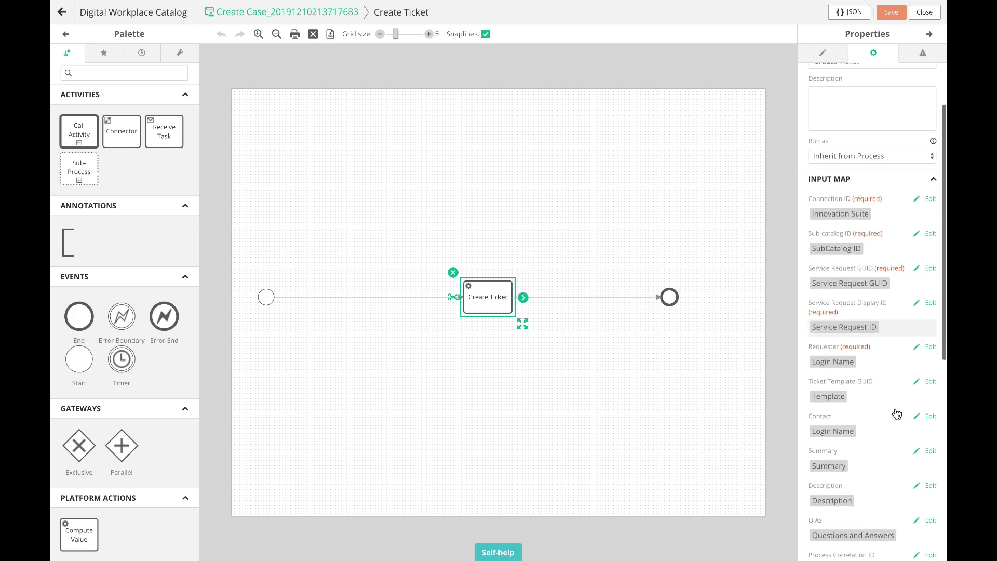
scroll(895, 409, down, 6)
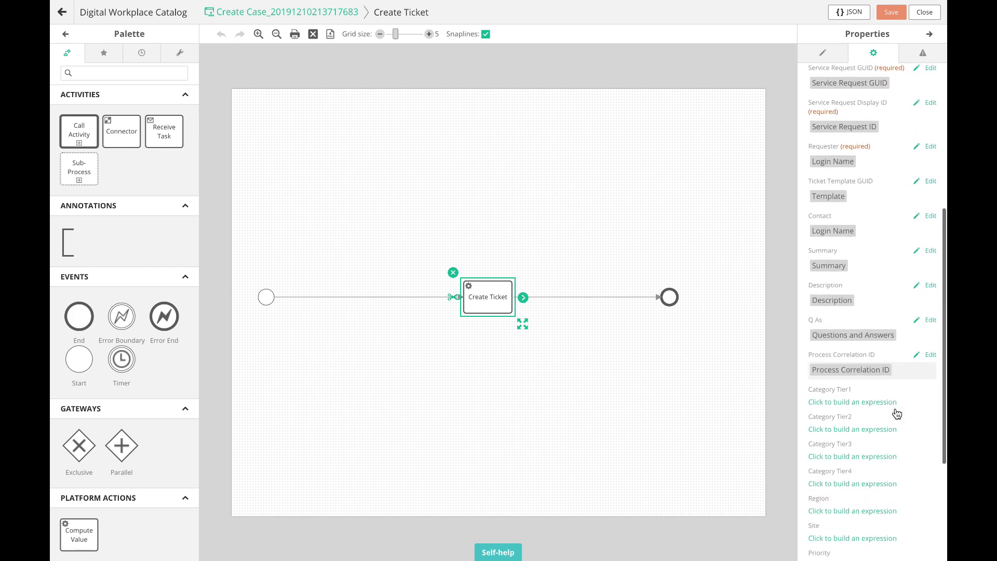